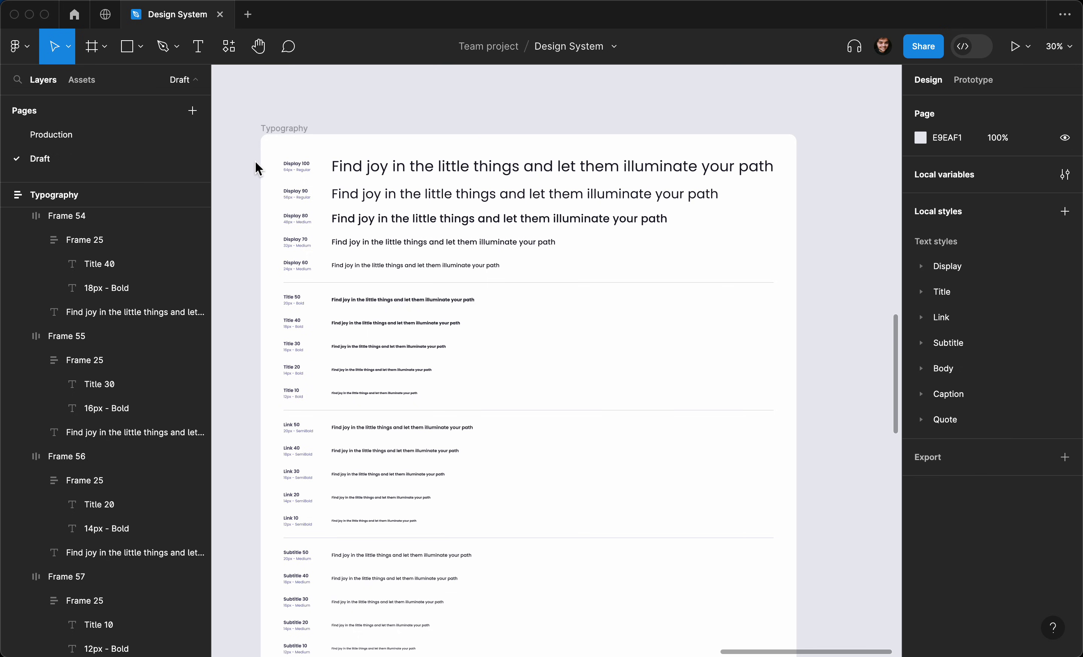
# Pan the canvas left to inspect the Colors palette frame, then back right to empty canvas
pyautogui.scroll(-1, 240, 164)
pyautogui.hscroll(-1, 240, 164)
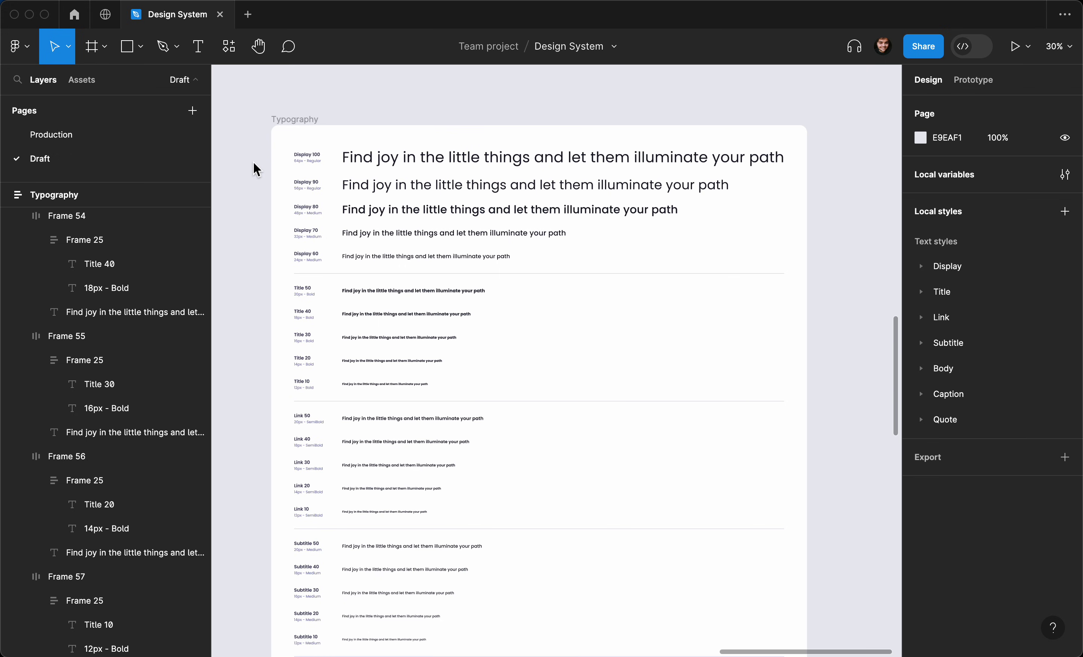
pyautogui.hscroll(-1, 255, 169)
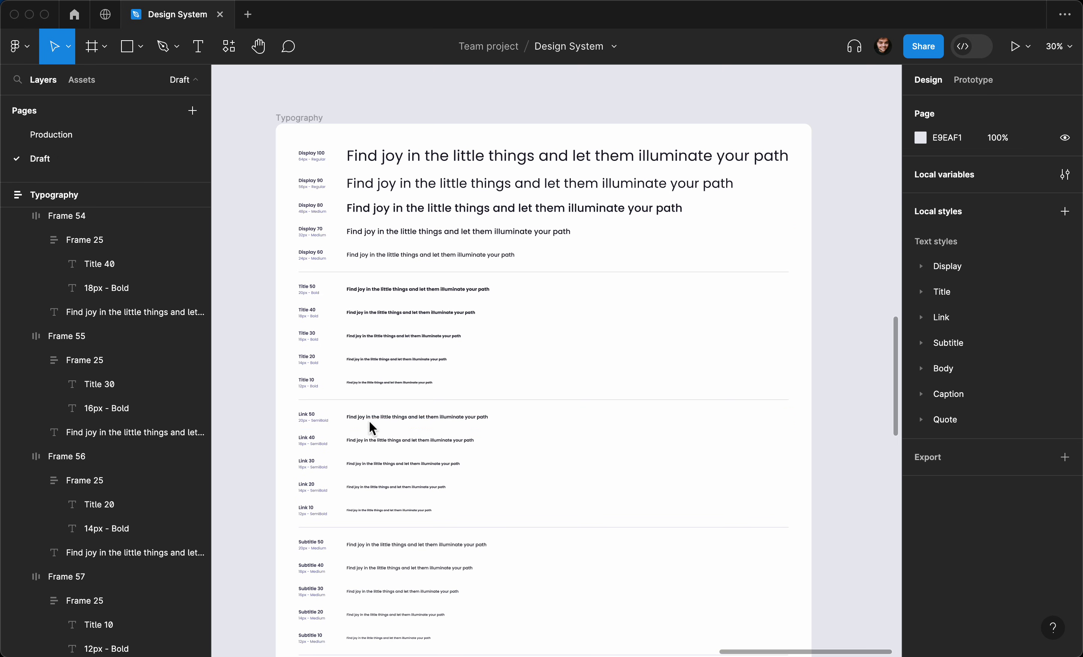
pyautogui.scroll(-1, 369, 420)
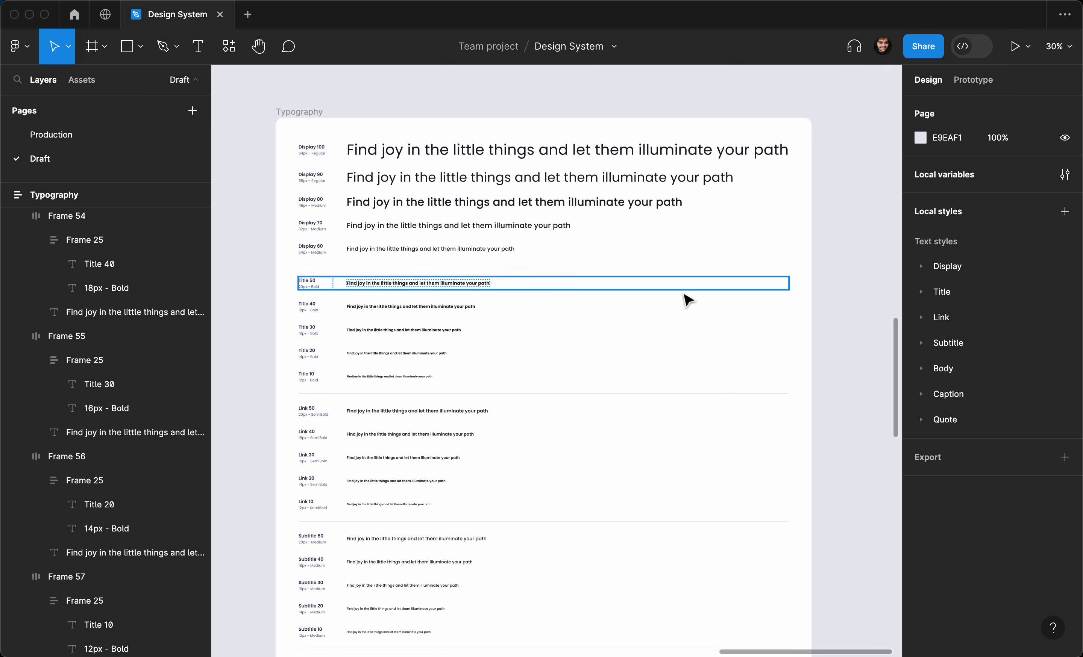
pyautogui.hscroll(-2, 687, 300)
pyautogui.hscroll(-10, 442, 146)
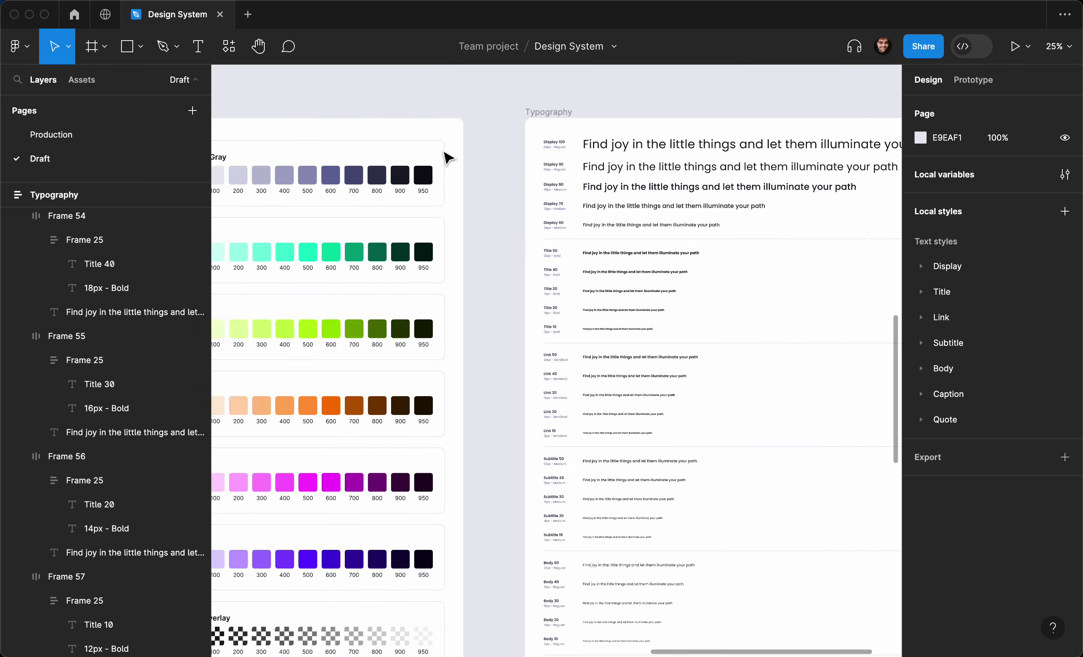
pyautogui.hscroll(-5, 446, 155)
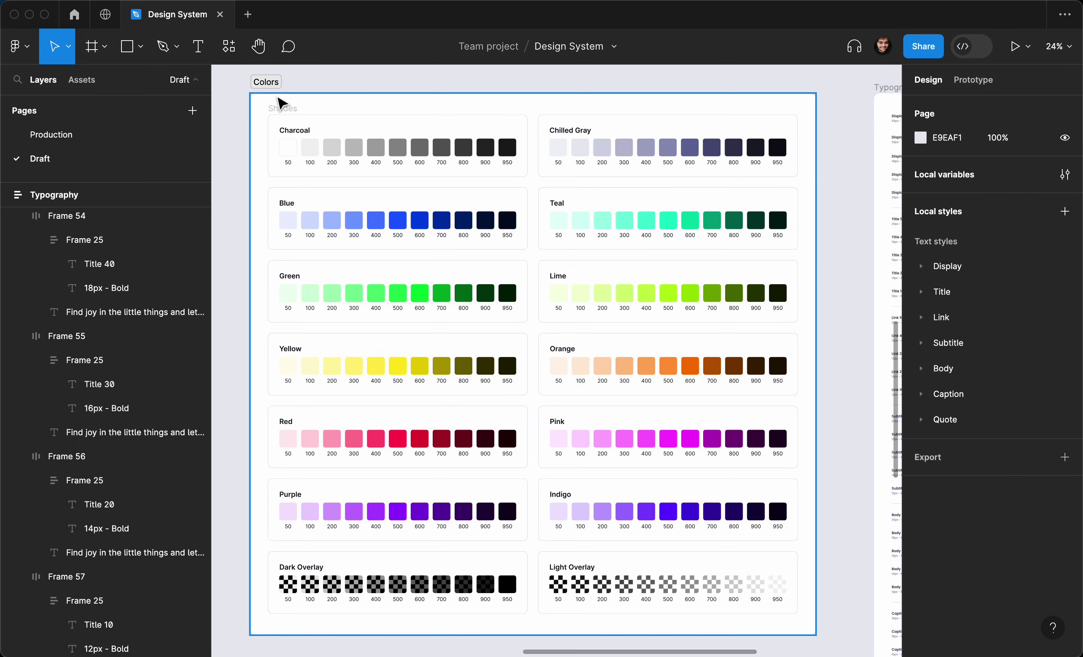
pyautogui.hscroll(10, 280, 103)
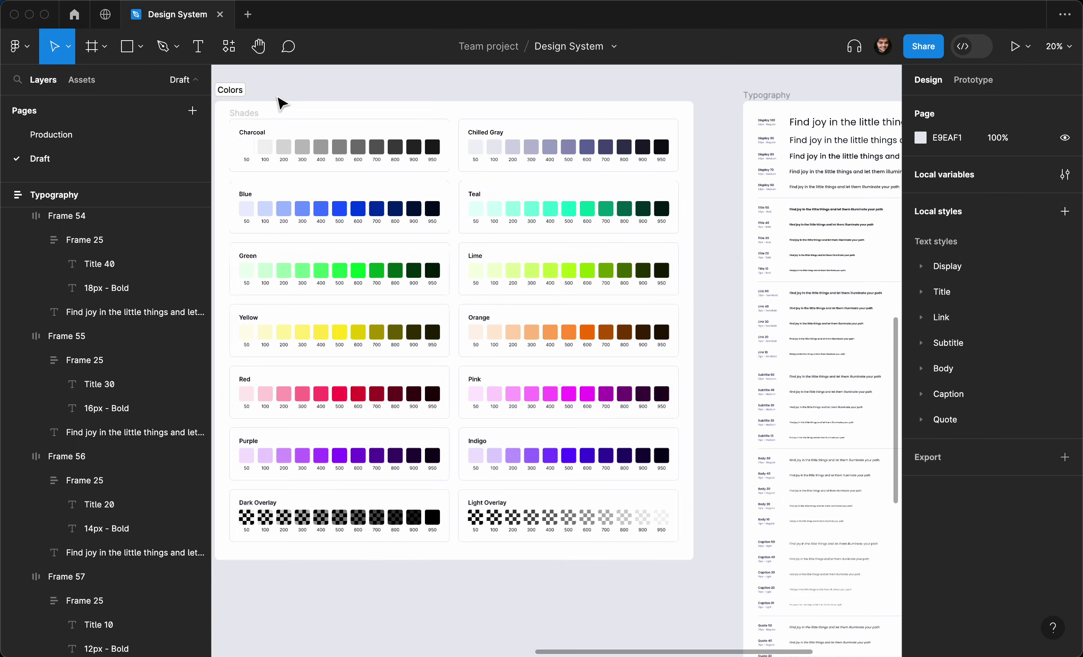
pyautogui.hscroll(10, 280, 103)
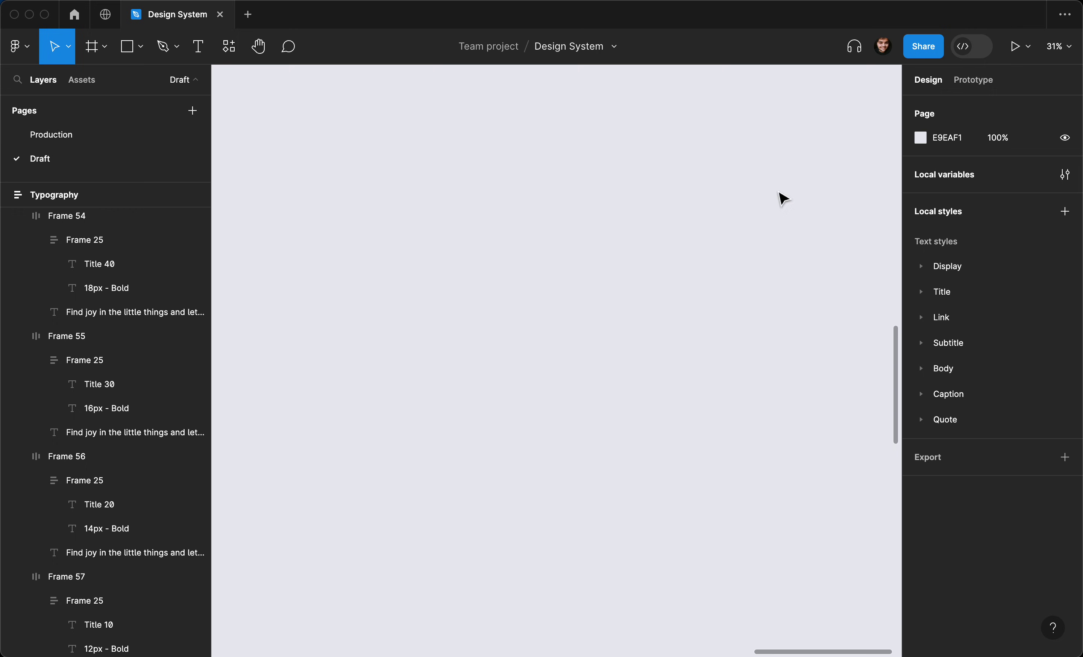
# Open Local variables, view the Primitives collection, return to the empty Tokens collection and start a new variable
pyautogui.click(1065, 174)
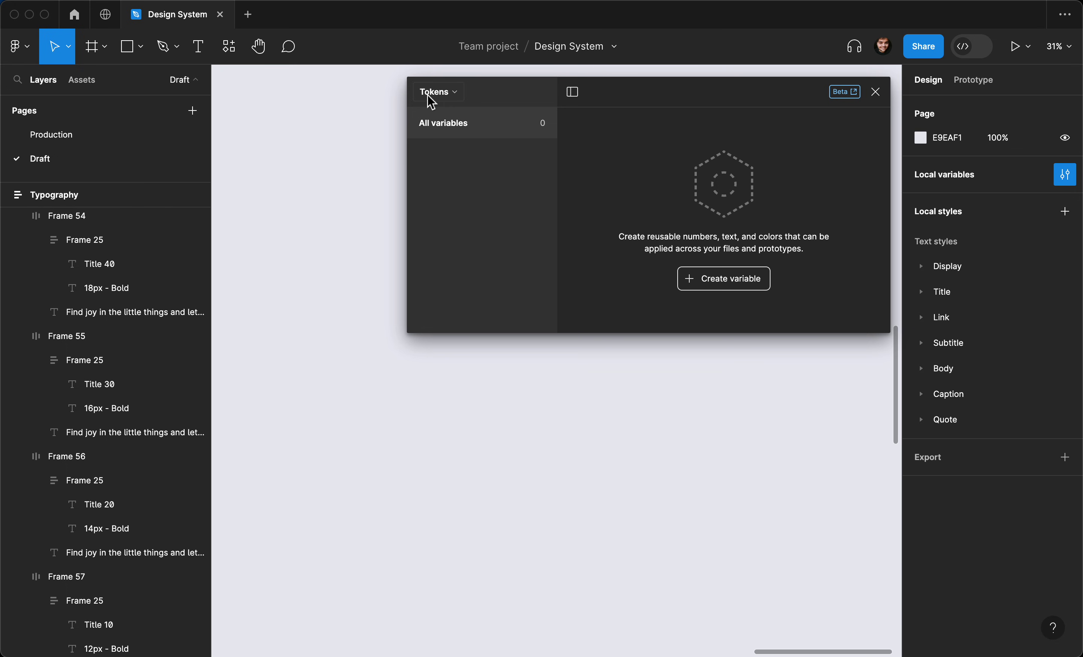
pyautogui.click(447, 94)
pyautogui.click(423, 139)
pyautogui.scroll(-15, 659, 228)
pyautogui.scroll(15, 659, 228)
pyautogui.click(434, 93)
pyautogui.click(436, 157)
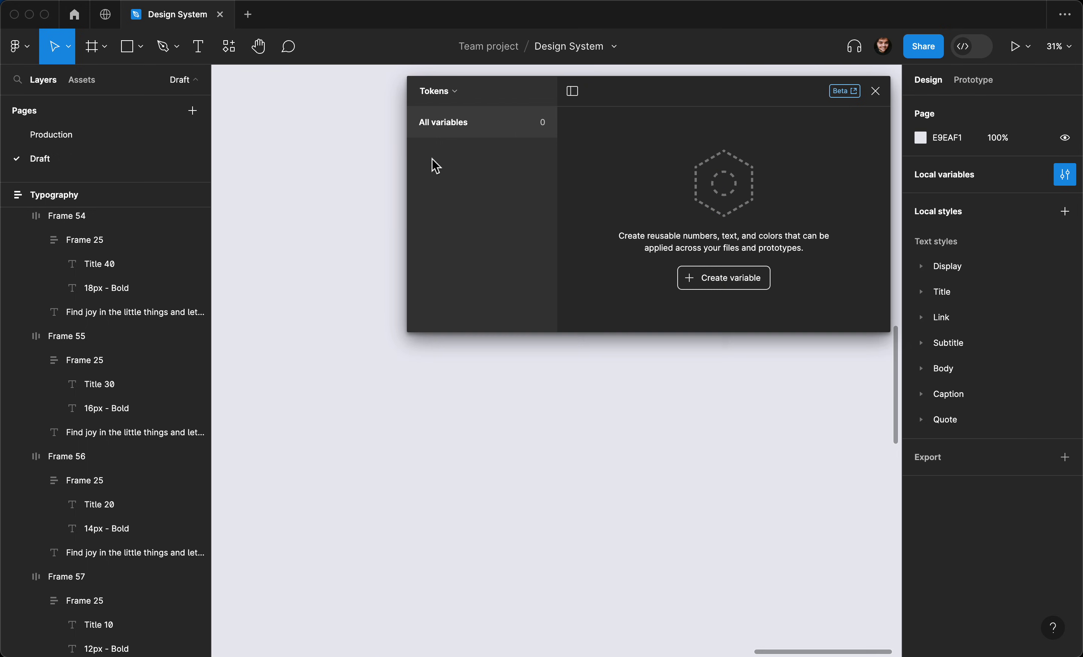
pyautogui.click(714, 287)
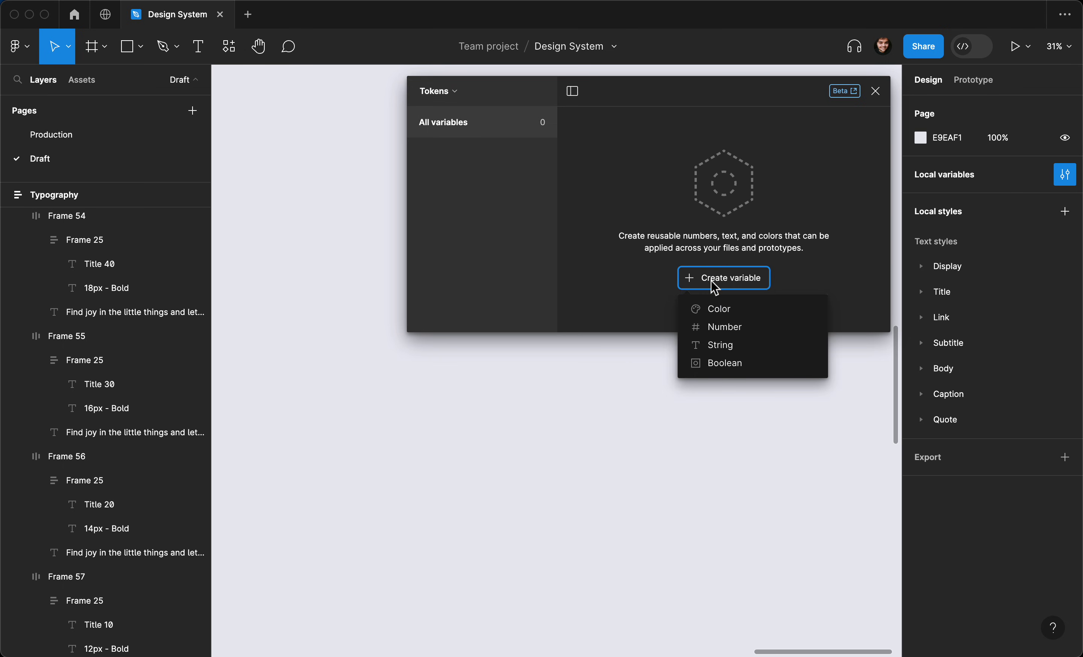
# Add number variables 4xs = 1 and 3xs = 2 to Tokens
pyautogui.click(711, 330)
pyautogui.write('4')
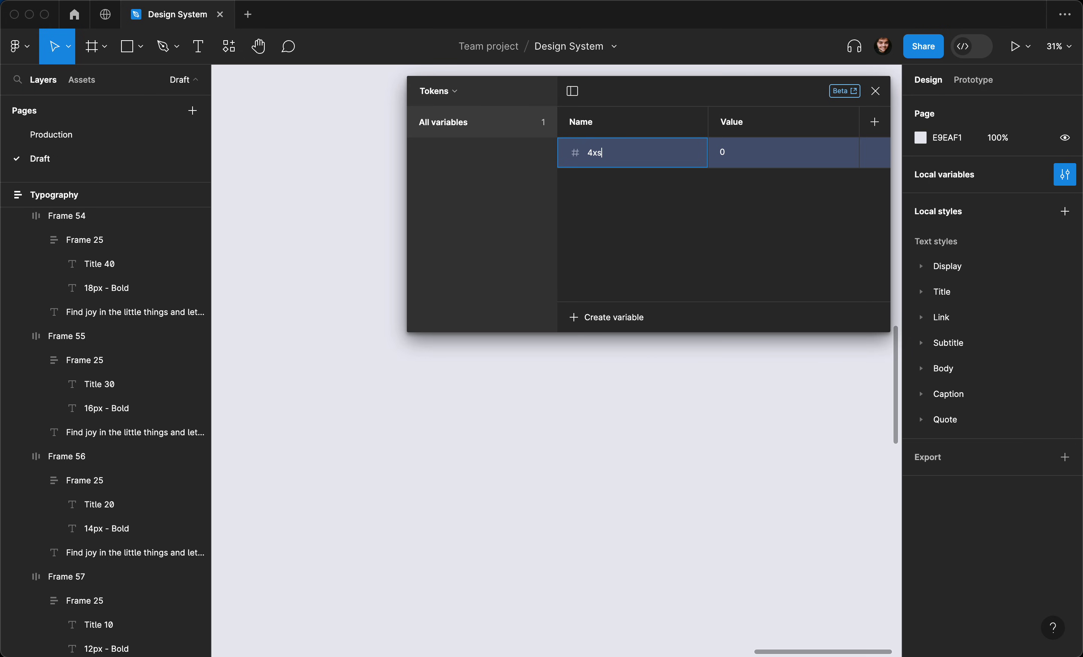
pyautogui.write('xs')
pyautogui.click(738, 160)
pyautogui.write('1')
pyautogui.press('Return')
pyautogui.click(617, 318)
pyautogui.click(615, 367)
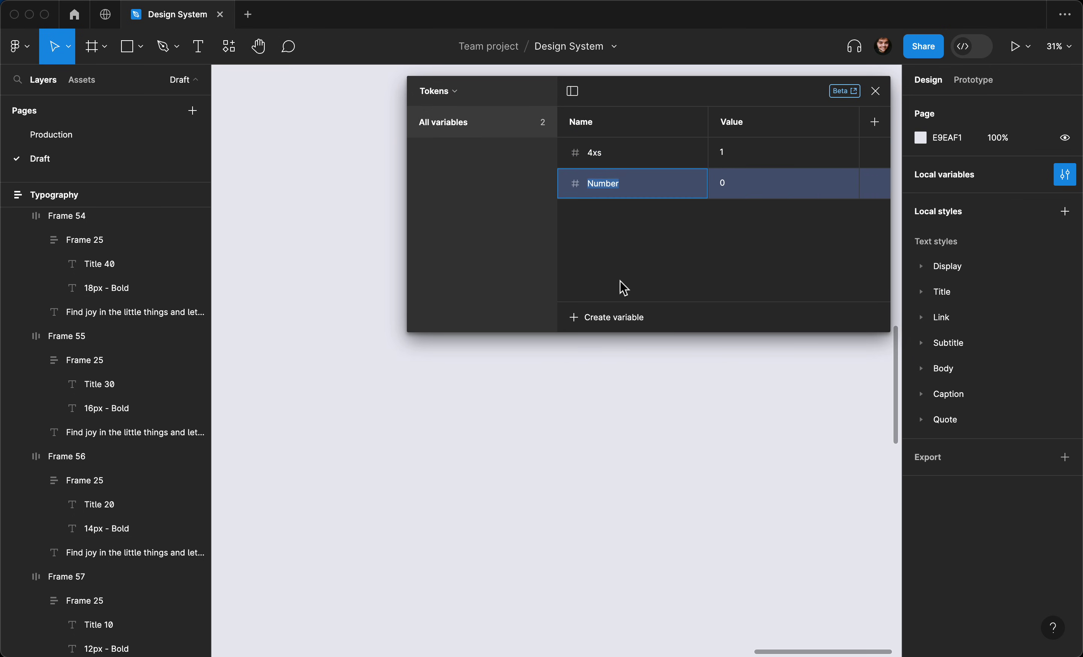
pyautogui.write('3xs')
pyautogui.press('Return')
pyautogui.click(735, 182)
pyautogui.write('2')
pyautogui.press('Return')
# Add number variables 2xs = 4 and xs = 6
pyautogui.click(611, 318)
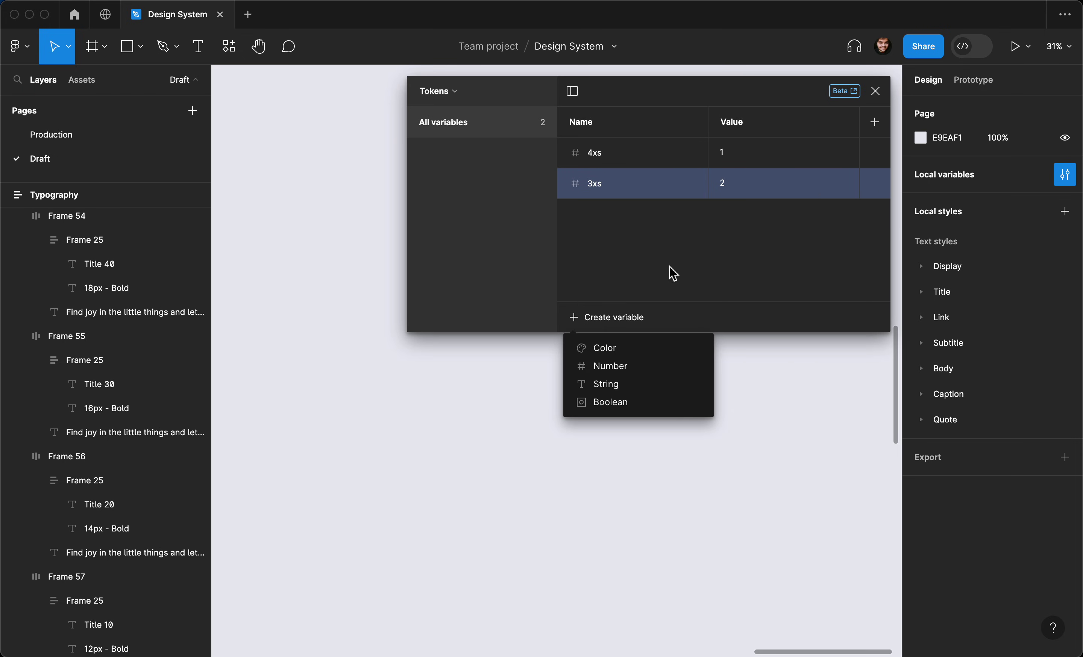
pyautogui.click(618, 367)
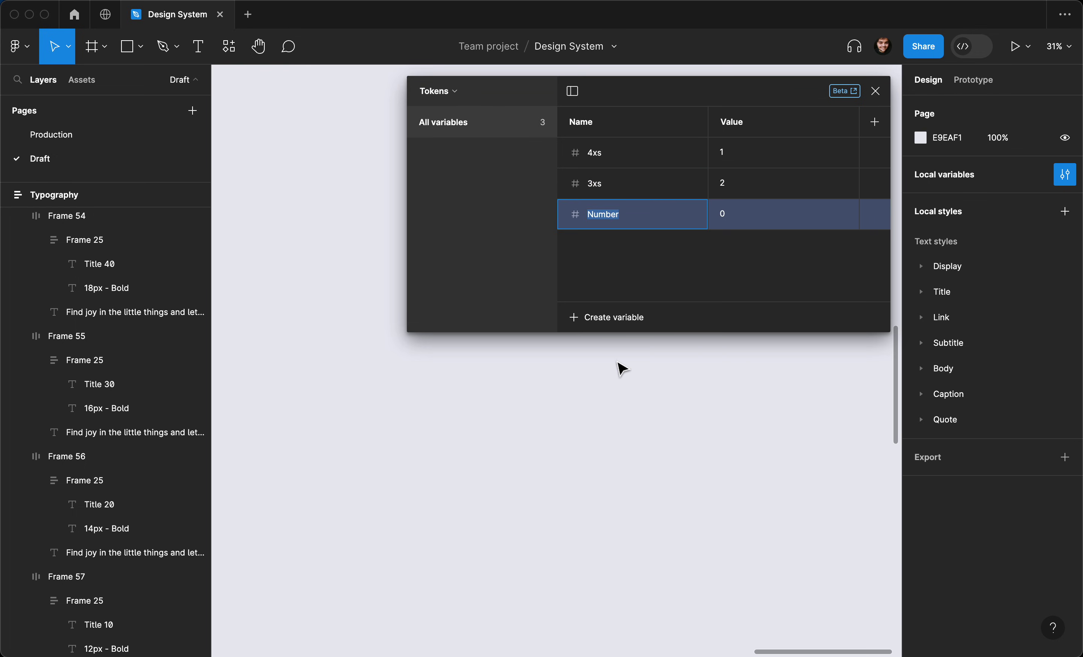
pyautogui.write('2xs')
pyautogui.press('Return')
pyautogui.click(742, 217)
pyautogui.write('4')
pyautogui.press('Return')
pyautogui.click(615, 320)
pyautogui.click(598, 364)
pyautogui.write('3')
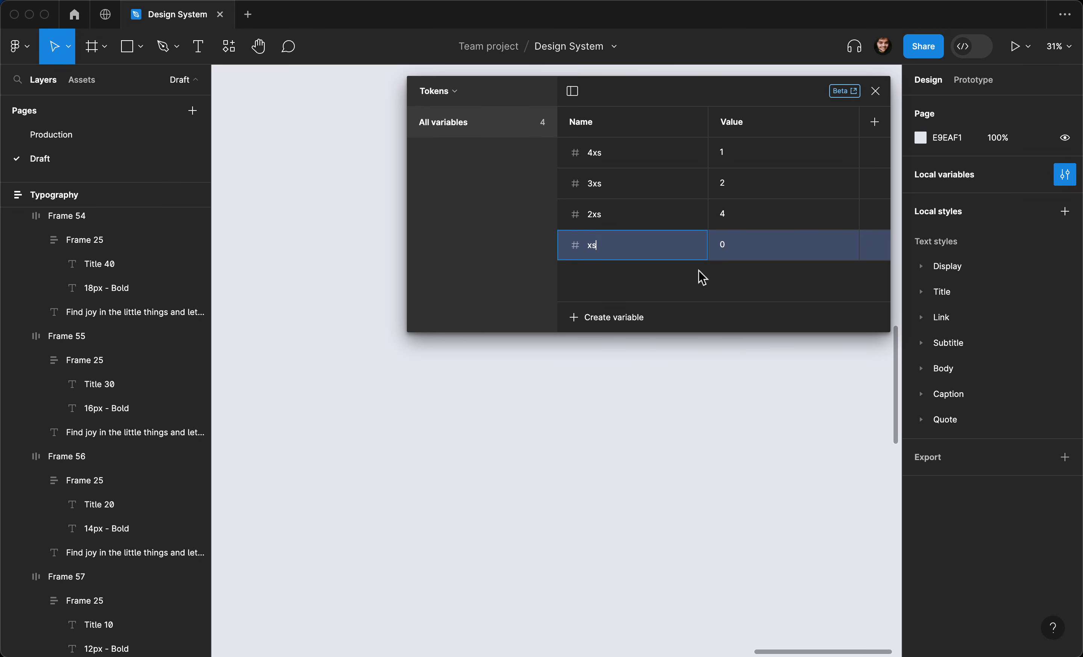
pyautogui.click(742, 248)
pyautogui.write('6')
pyautogui.press('Return')
# Add number variables s = 8 and m = 12, then create a seventh number variable
pyautogui.click(584, 317)
pyautogui.click(622, 366)
pyautogui.write('s')
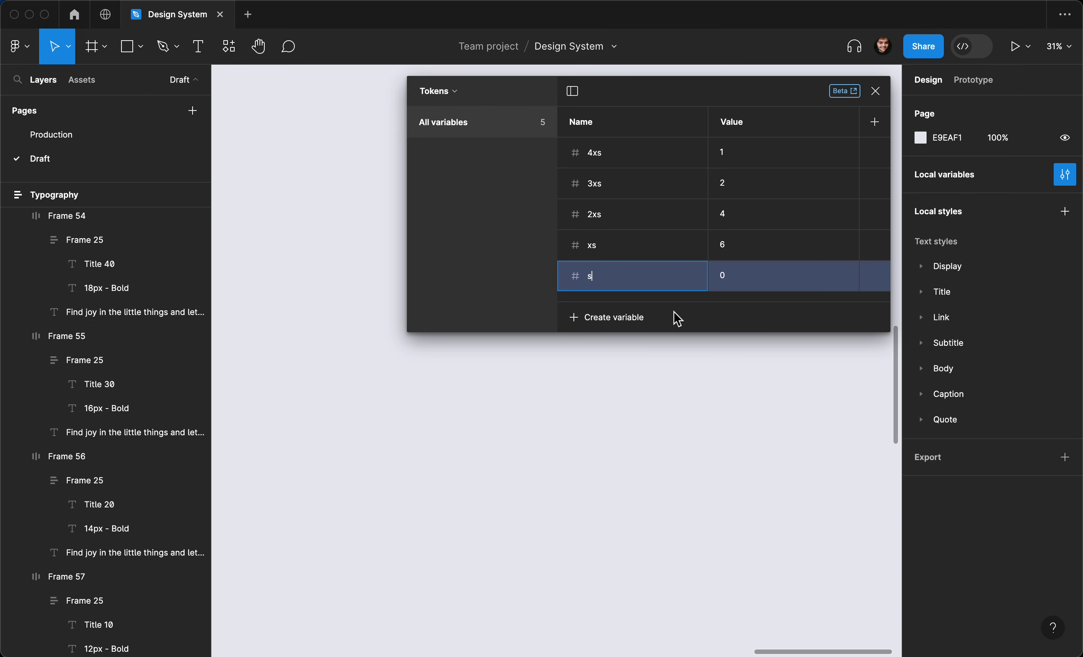
pyautogui.click(730, 286)
pyautogui.write('8')
pyautogui.press('Return')
pyautogui.click(641, 319)
pyautogui.click(621, 366)
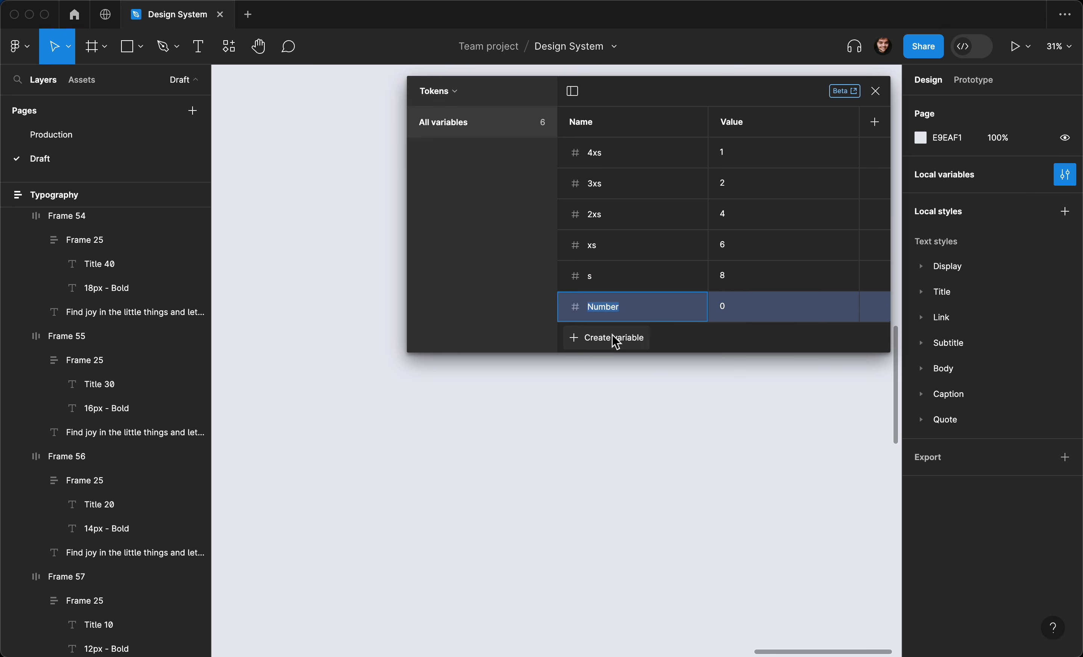
pyautogui.write('m')
pyautogui.press('Return')
pyautogui.click(725, 306)
pyautogui.write('12')
pyautogui.press('Return')
pyautogui.click(635, 337)
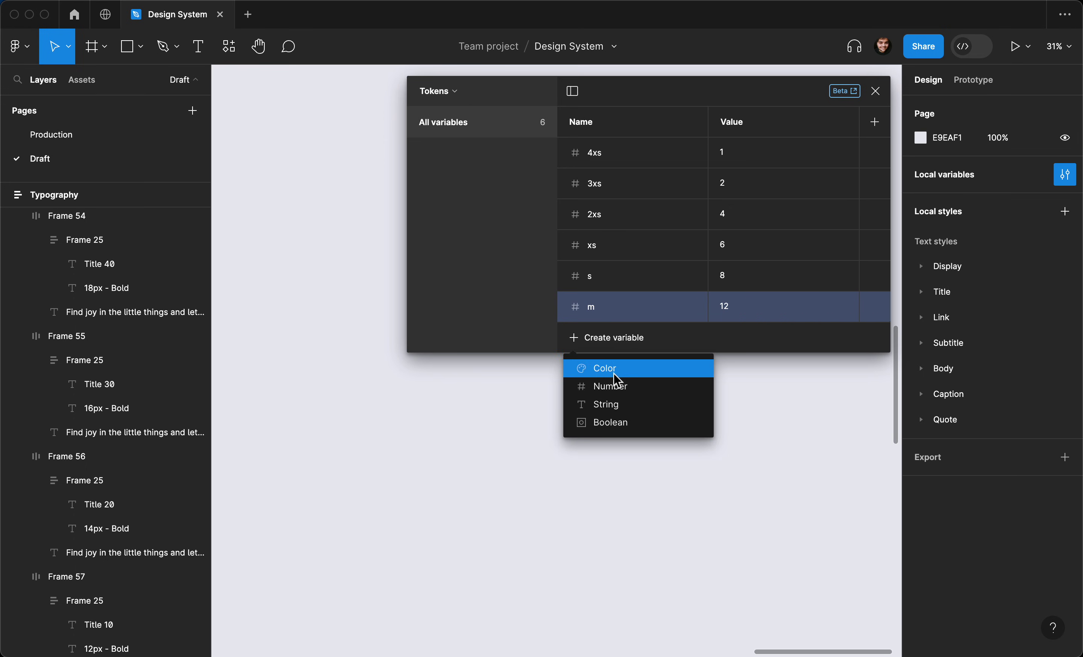
pyautogui.click(617, 388)
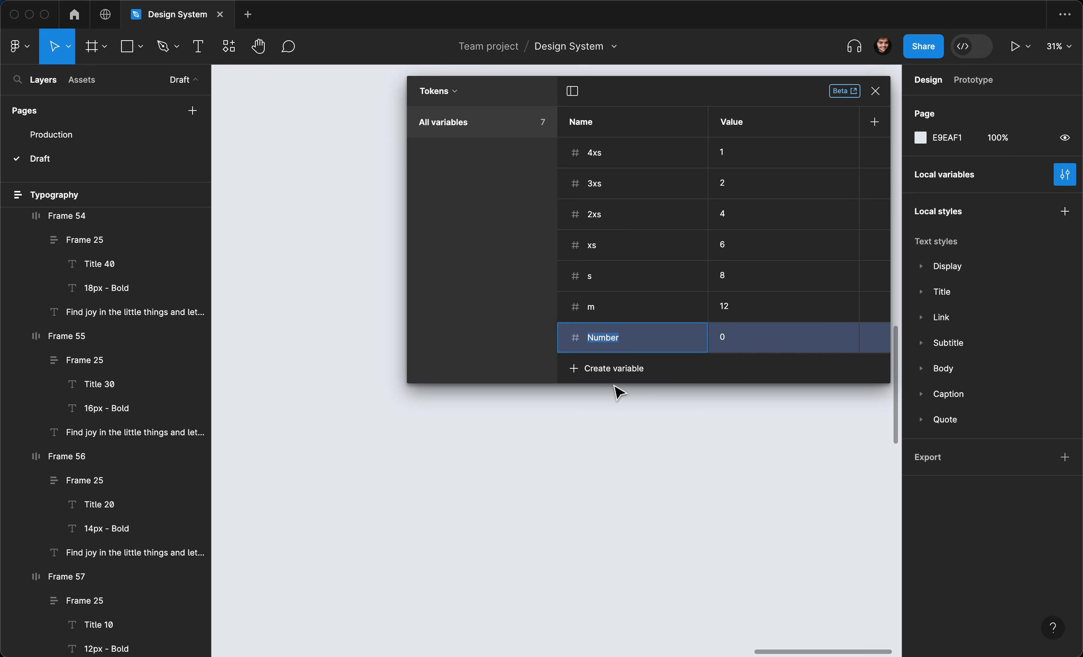
# Name the seventh variable l, rename s, m, l to sm, md, lg, and set lg to 16
pyautogui.write('l')
pyautogui.click(633, 316)
pyautogui.doubleClick(624, 288)
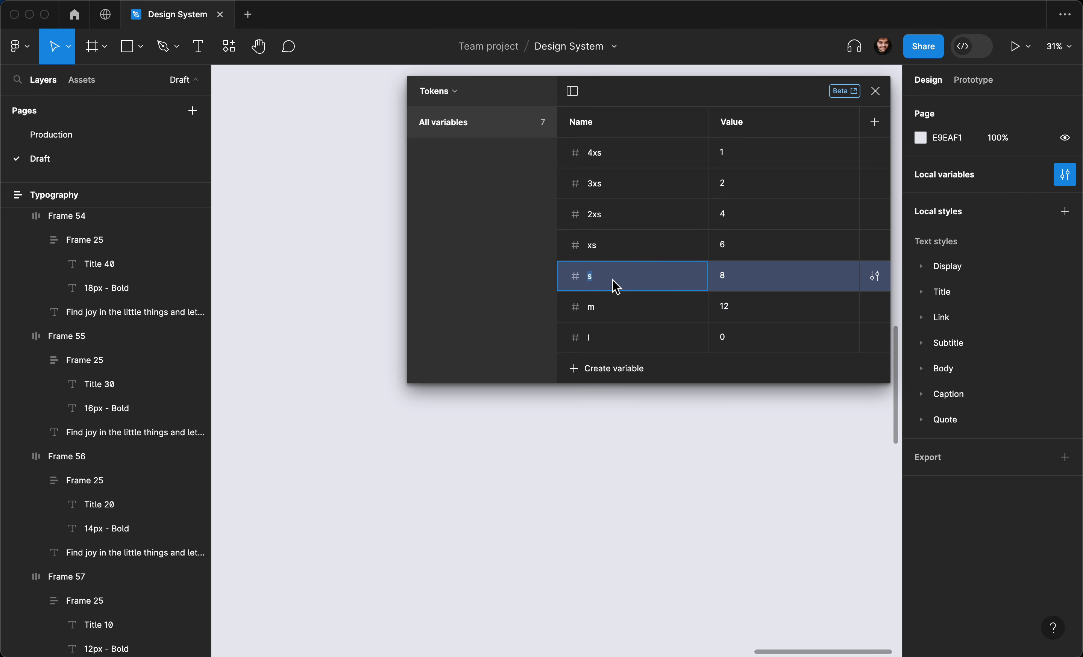
pyautogui.write('m')
pyautogui.doubleClick(609, 312)
pyautogui.write('md')
pyautogui.doubleClick(599, 341)
pyautogui.write('lg')
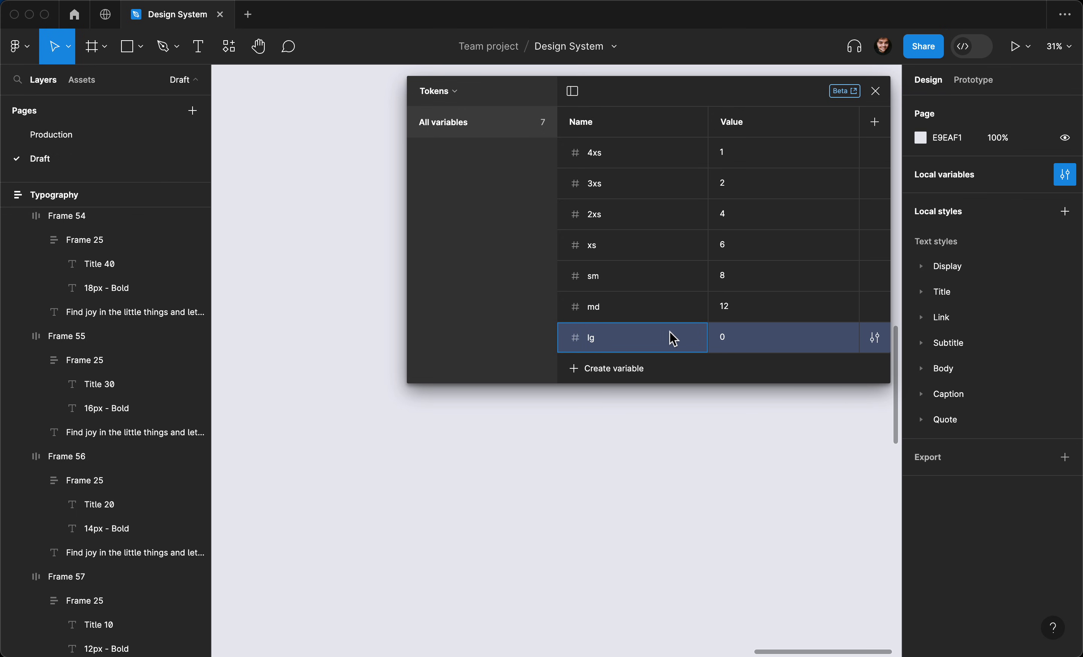
pyautogui.doubleClick(724, 344)
pyautogui.write('16')
pyautogui.press('Return')
# Add number variables xl = 20 and 2xl = 24
pyautogui.click(631, 372)
pyautogui.click(620, 423)
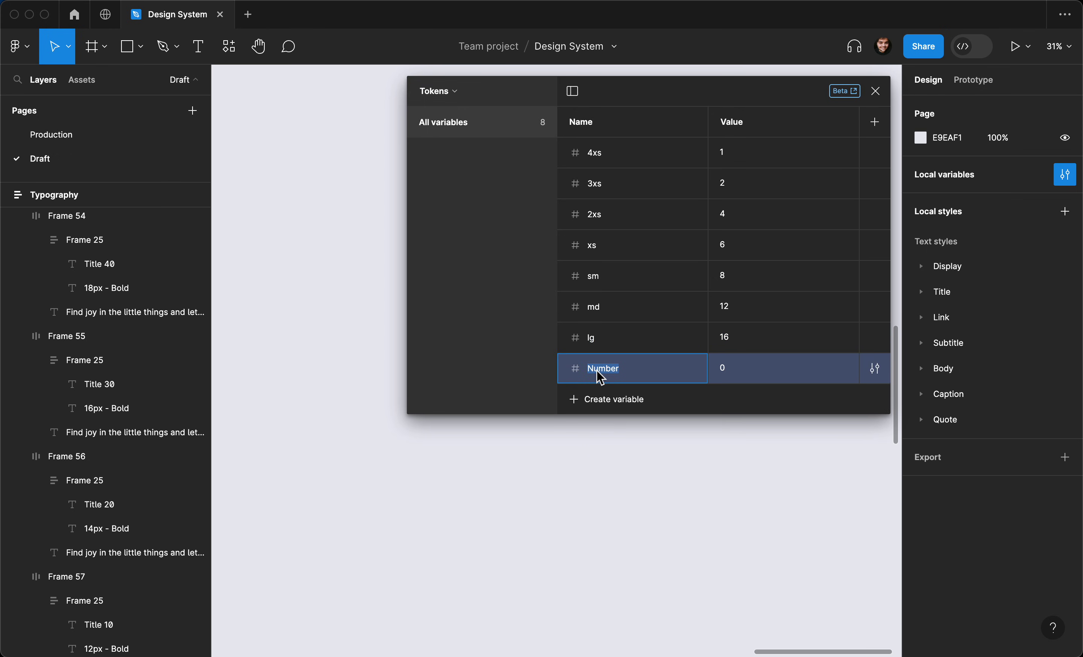
pyautogui.write('c')
pyautogui.click(725, 374)
pyautogui.write('20')
pyautogui.press('Return')
pyautogui.click(622, 397)
pyautogui.click(617, 450)
pyautogui.write('2xl')
pyautogui.click(725, 400)
pyautogui.write('24')
pyautogui.press('Return')
# Add number variables 3xl = 32 and 4xl = 40
pyautogui.click(638, 430)
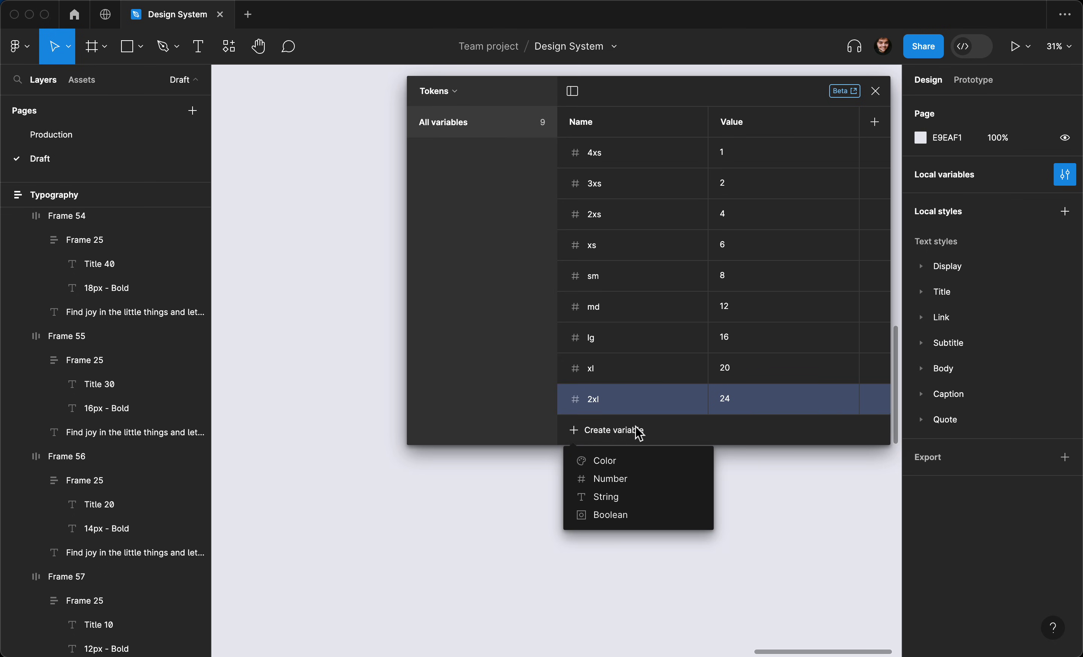
pyautogui.click(623, 479)
pyautogui.write('3xl')
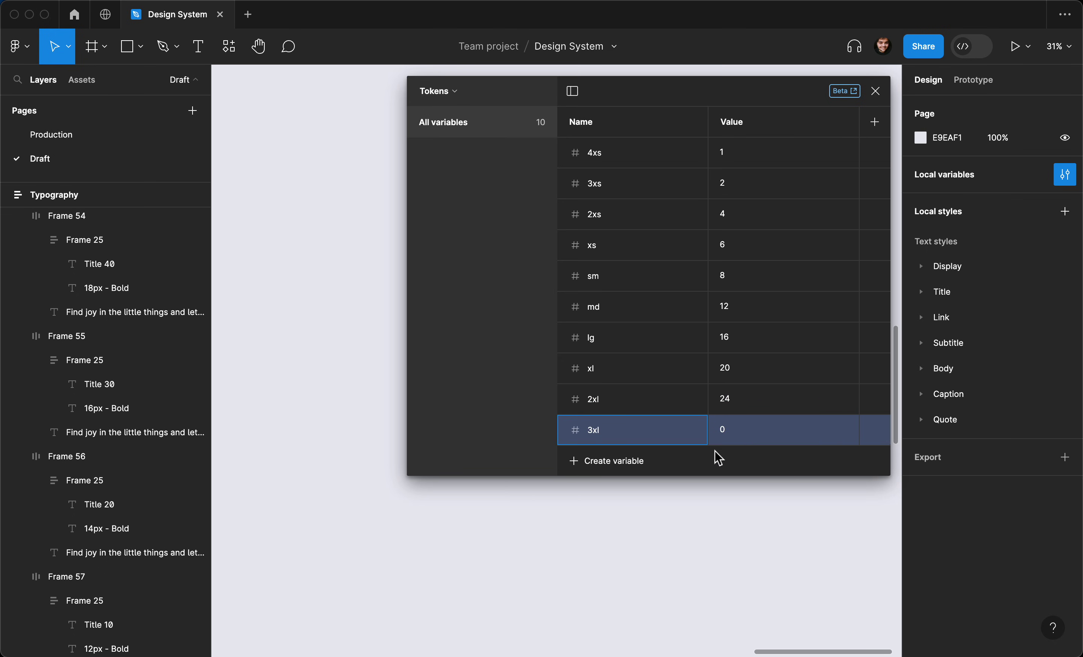
pyautogui.click(737, 436)
pyautogui.write('32')
pyautogui.press('Return')
pyautogui.click(616, 462)
pyautogui.click(619, 510)
pyautogui.write('4xl')
pyautogui.click(725, 463)
pyautogui.write('40')
pyautogui.press('Return')
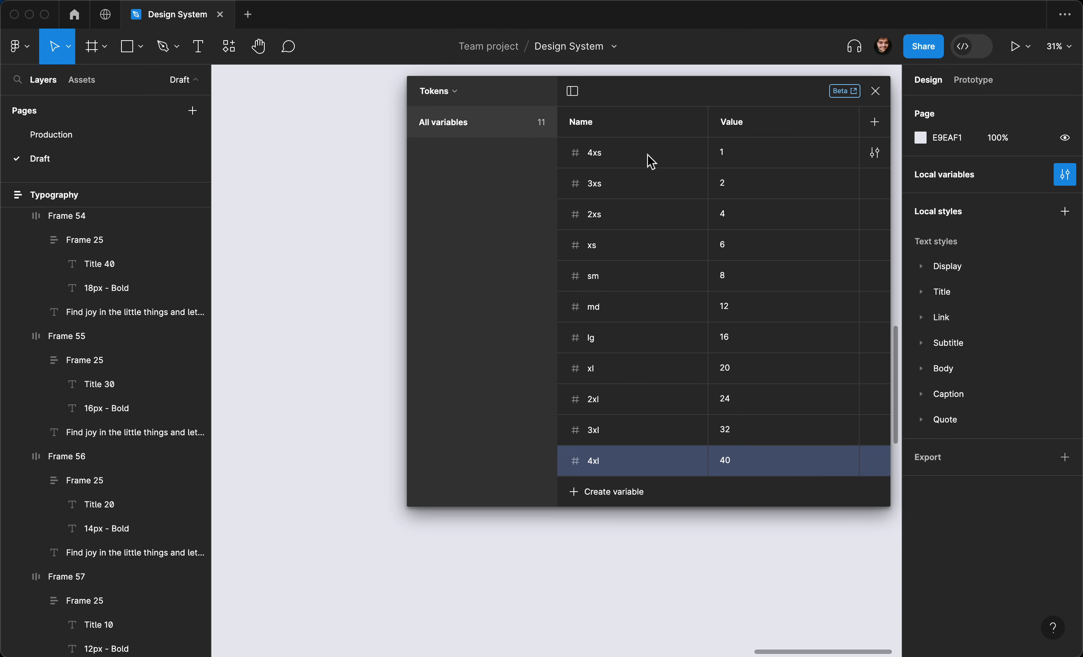
# Select all eleven variables, 4xs through 4xl, and put them in a new group
pyautogui.click(653, 150)
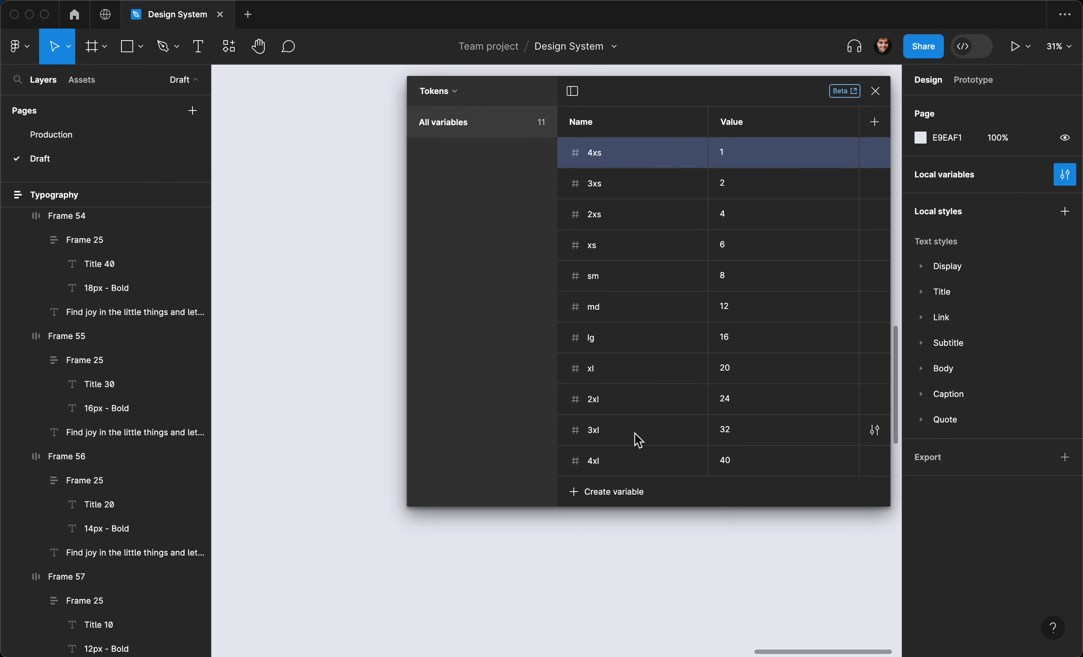
pyautogui.doubleClick(634, 448)
pyautogui.click(748, 460)
pyautogui.click(622, 439)
pyautogui.click(628, 152)
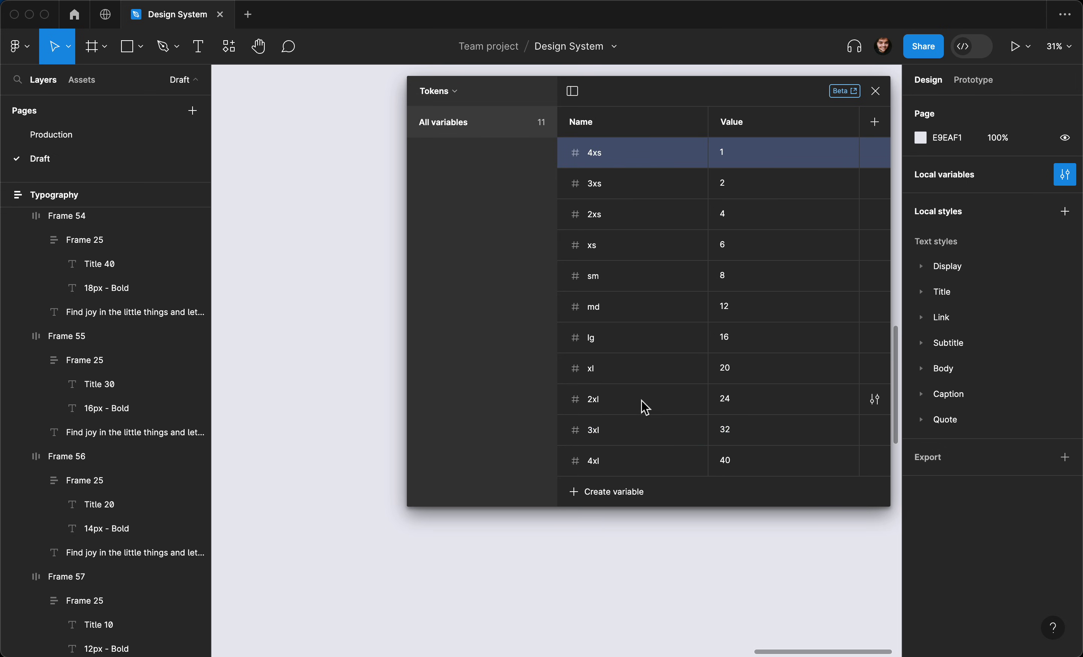
pyautogui.keyDown('shift'); pyautogui.click(653, 440); pyautogui.keyUp('shift')
pyautogui.doubleClick(648, 459)
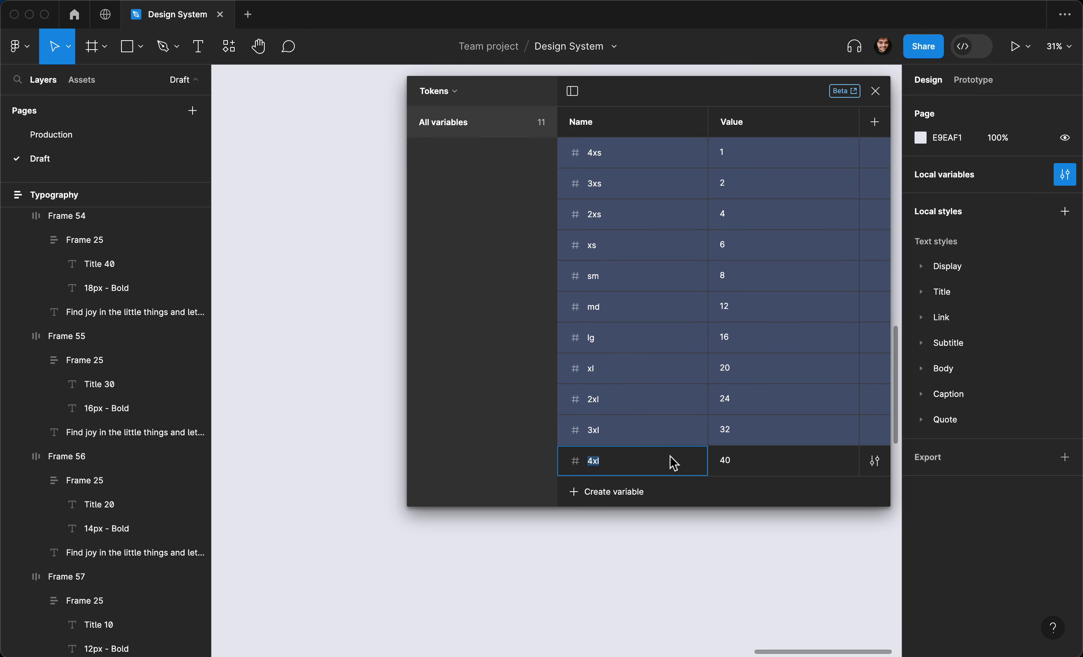
pyautogui.click(726, 461)
pyautogui.click(672, 454)
pyautogui.keyDown('shift'); pyautogui.click(570, 162); pyautogui.keyUp('shift')
pyautogui.rightClick(569, 162)
pyautogui.click(590, 176)
# Name the new variable group 'Spacing'
pyautogui.write('S')
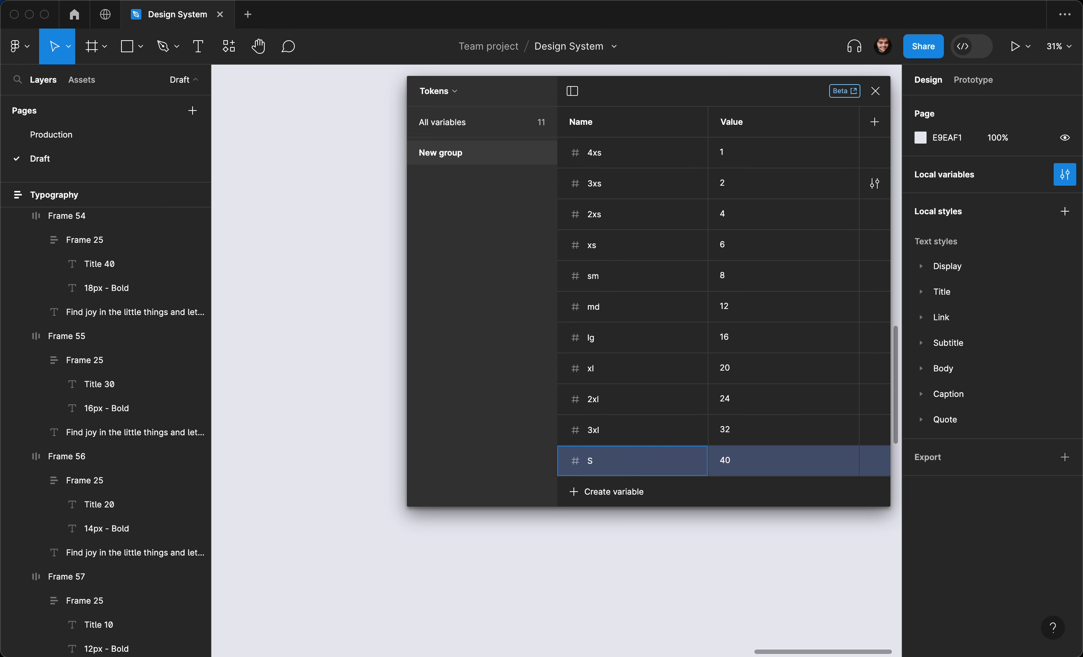
pyautogui.press('Escape')
pyautogui.doubleClick(448, 153)
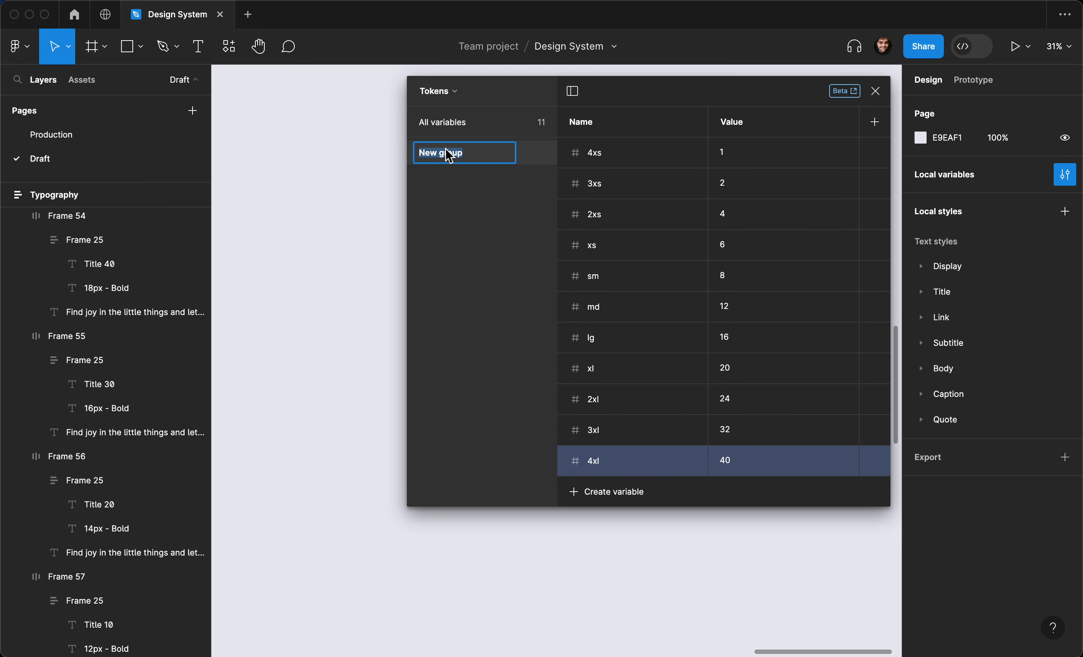
pyautogui.write('Spacing')
pyautogui.press('Return')
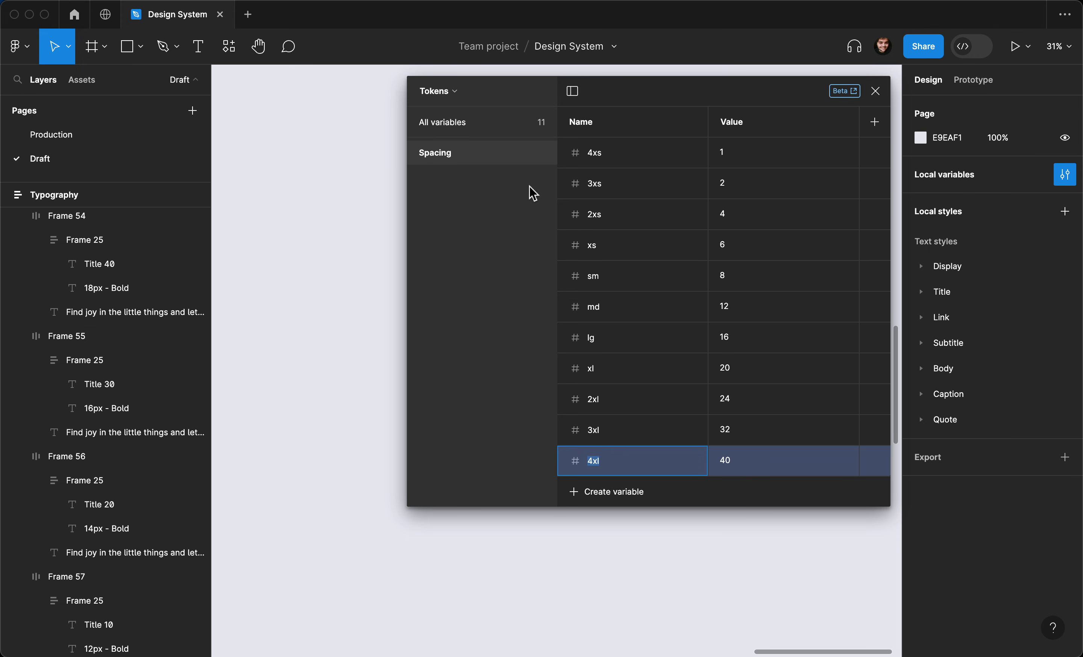
# Leave the 4xl name cell without changing it
pyautogui.press('Escape')
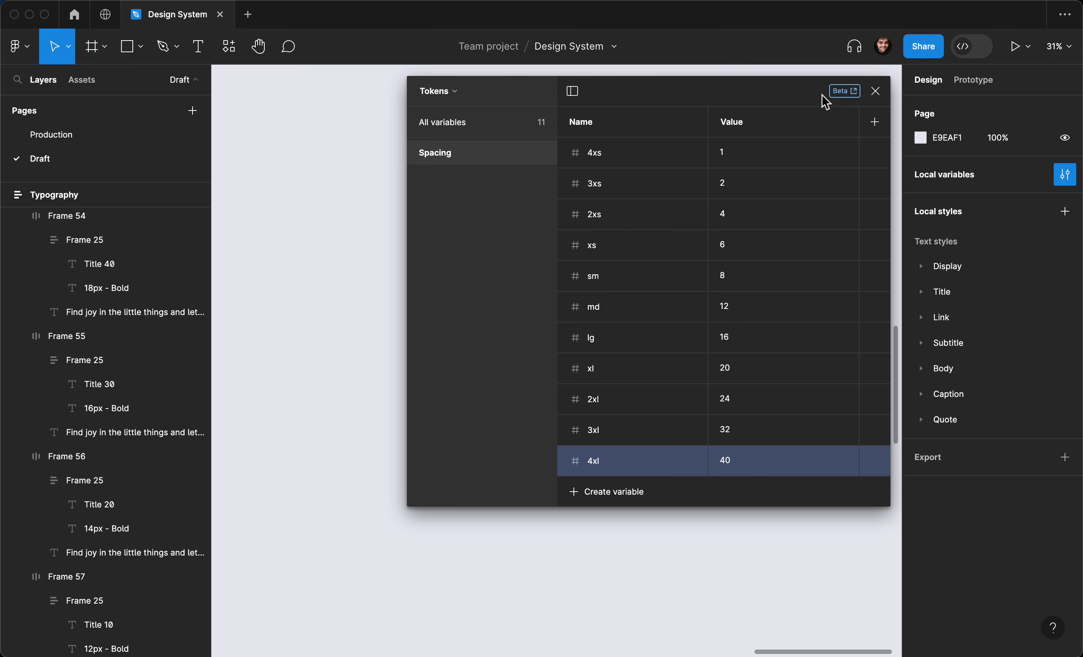
# Close the variables window and add a 375×812 iPhone 13 mini frame to the canvas
pyautogui.click(876, 92)
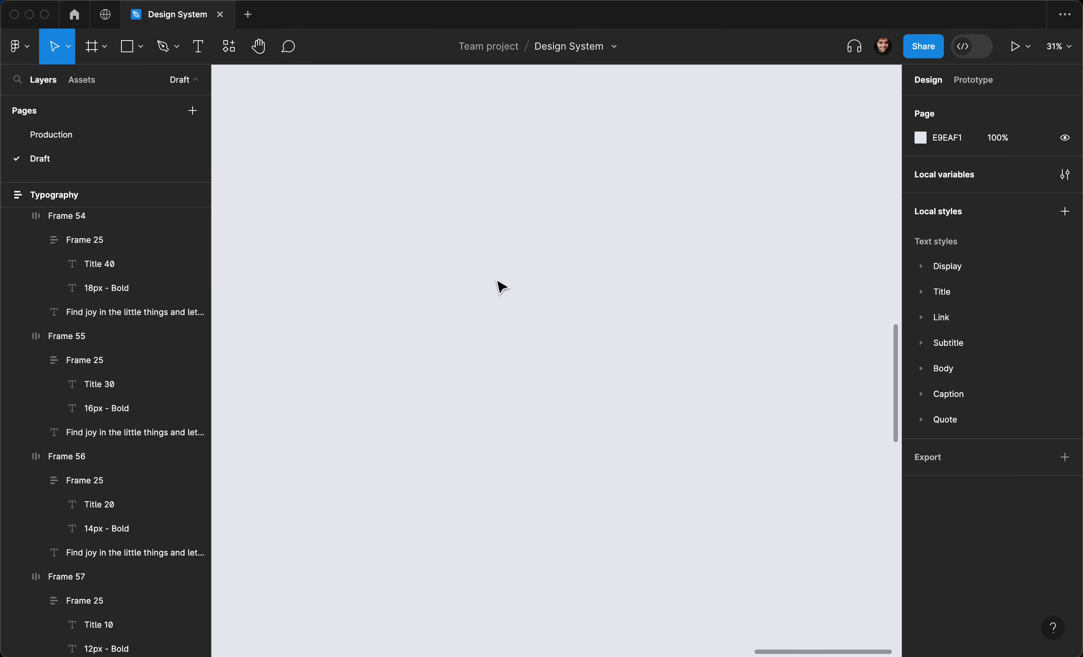
pyautogui.press('f')
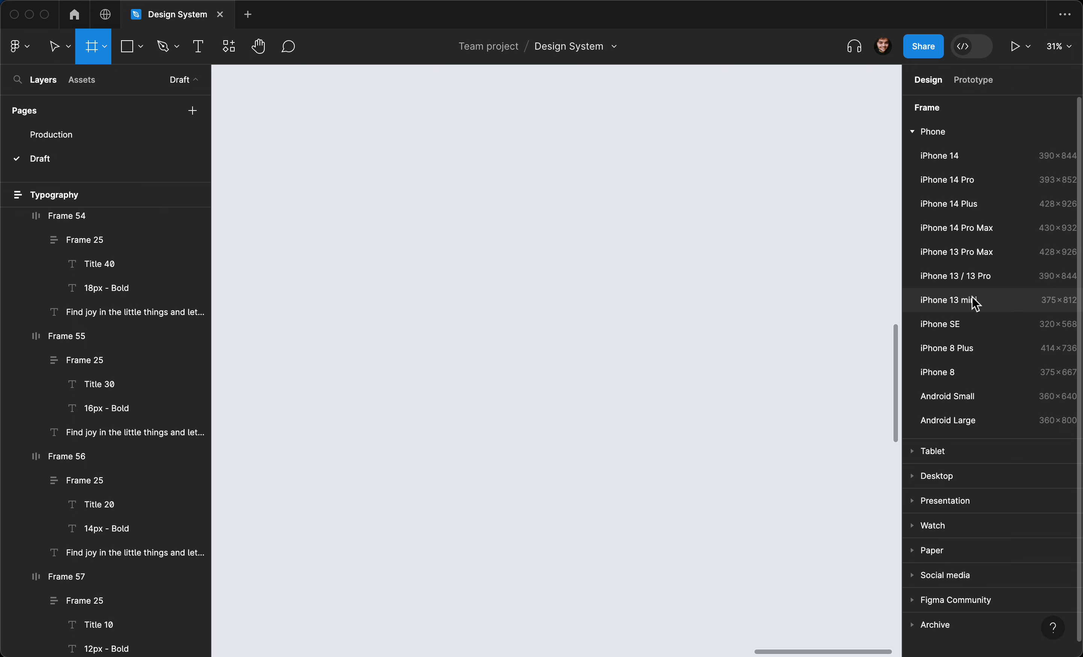
pyautogui.click(976, 304)
pyautogui.scroll(5, 549, 286)
pyautogui.scroll(1, 549, 289)
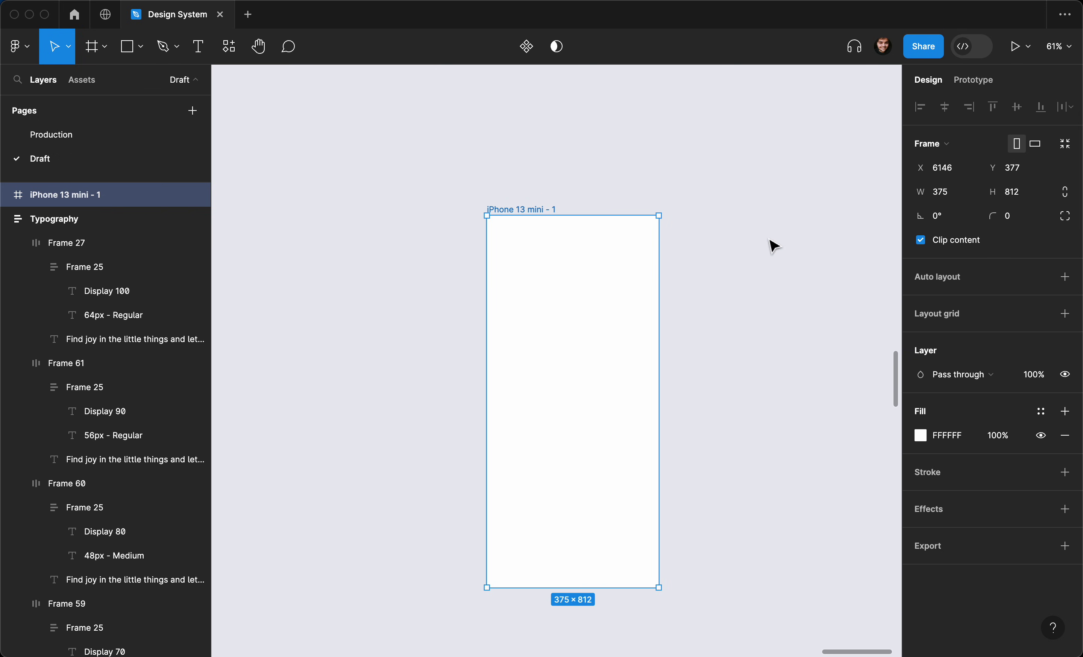
pyautogui.scroll(-1, 601, 337)
pyautogui.scroll(2, 601, 337)
pyautogui.scroll(-1, 595, 331)
# Draw a grey 303-px square in the iPhone frame, duplicate it below, and wrap both in auto layout
pyautogui.press('r')
pyautogui.moveTo(484, 223)
pyautogui.mouseDown()
pyautogui.moveTo(679, 341)
pyautogui.moveTo(642, 339)
pyautogui.moveTo(630, 287)
pyautogui.moveTo(631, 476)
pyautogui.mouseUp()
pyautogui.moveTo(735, 513); pyautogui.dragTo(551, 268)
pyautogui.hotkey('shift', 'a')
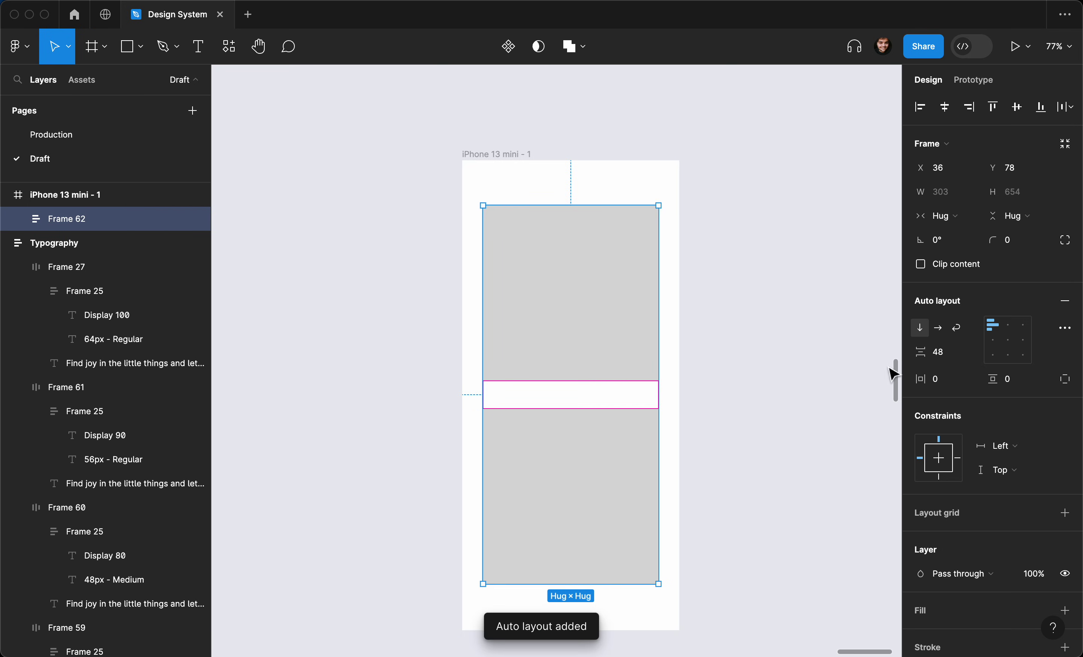
# Set the auto-layout gap to 31, then adjust it to 44
pyautogui.click(970, 354)
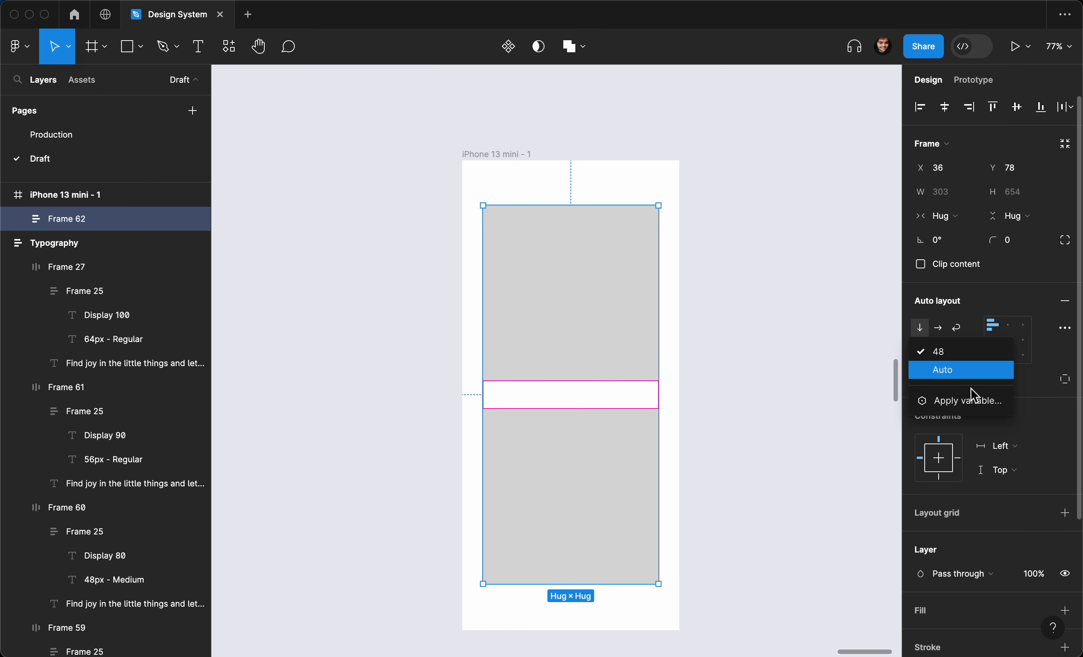
pyautogui.click(988, 345)
pyautogui.write('31')
pyautogui.press('Return')
pyautogui.moveTo(895, 363); pyautogui.dragTo(897, 367)
# Apply the Spacing lg variable (16) to the auto-layout gap, then reselect the frame
pyautogui.click(974, 352)
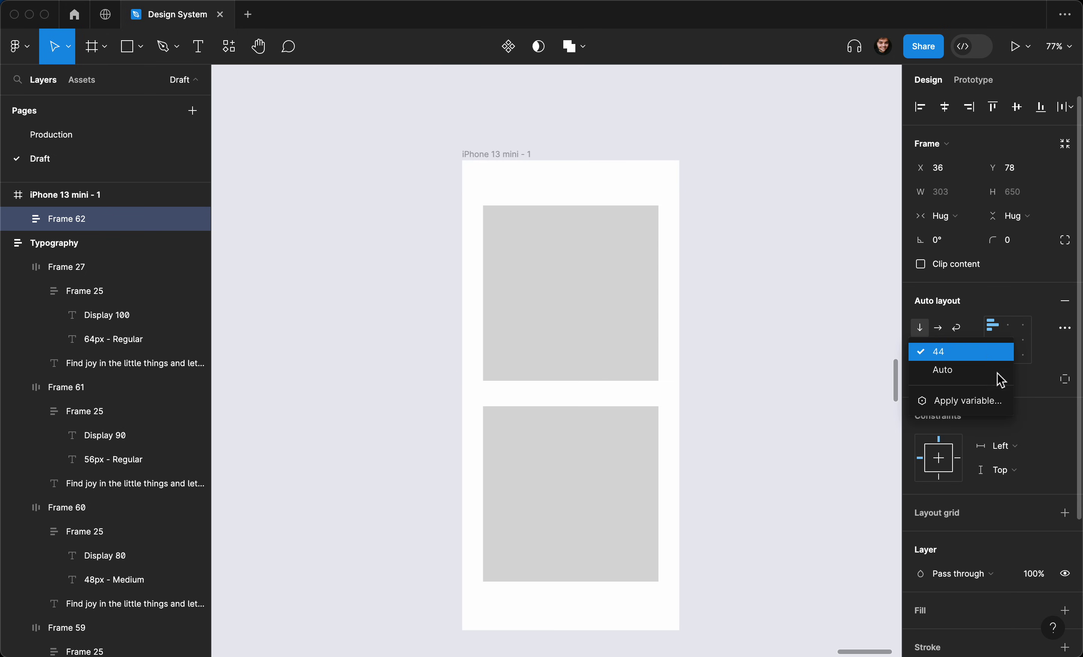
pyautogui.click(980, 403)
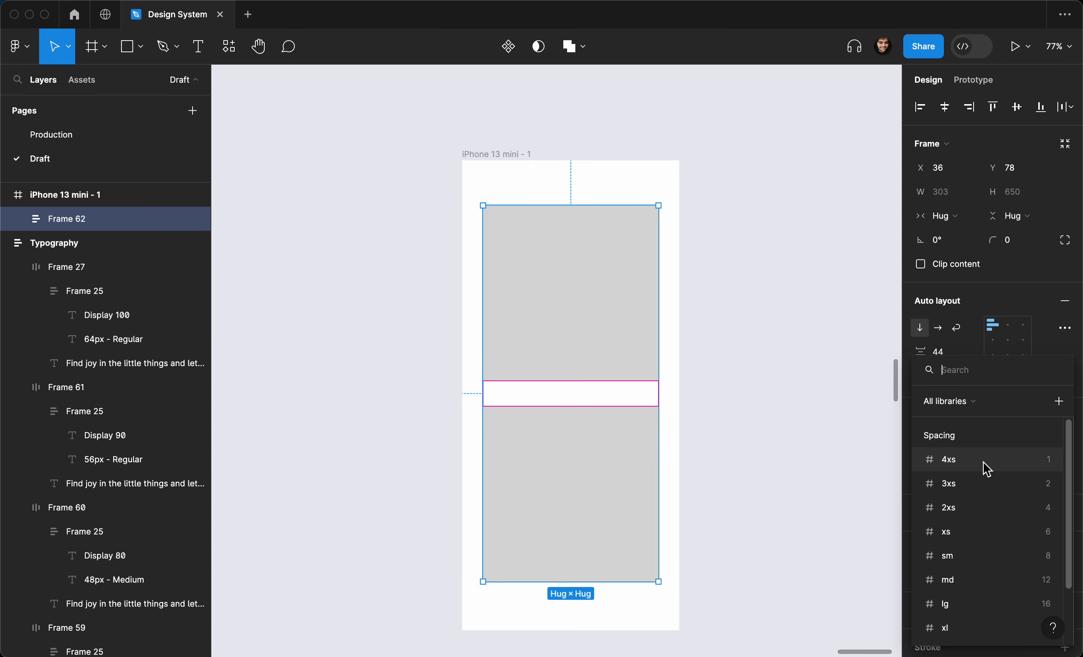
pyautogui.scroll(1, 1059, 467)
pyautogui.scroll(-1, 969, 496)
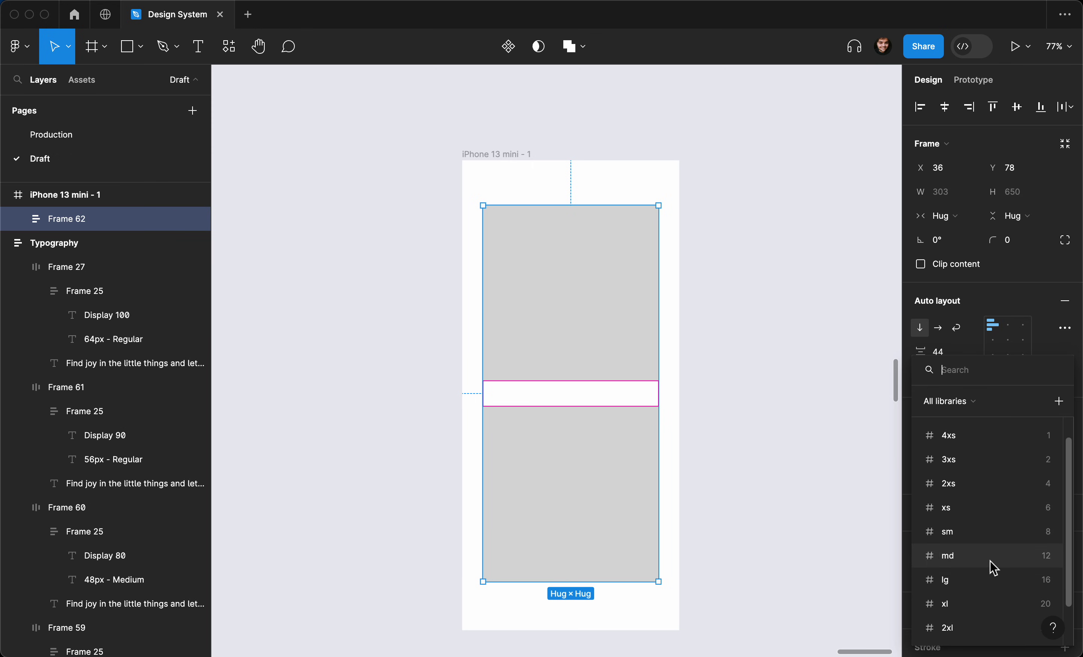
pyautogui.scroll(-1, 992, 567)
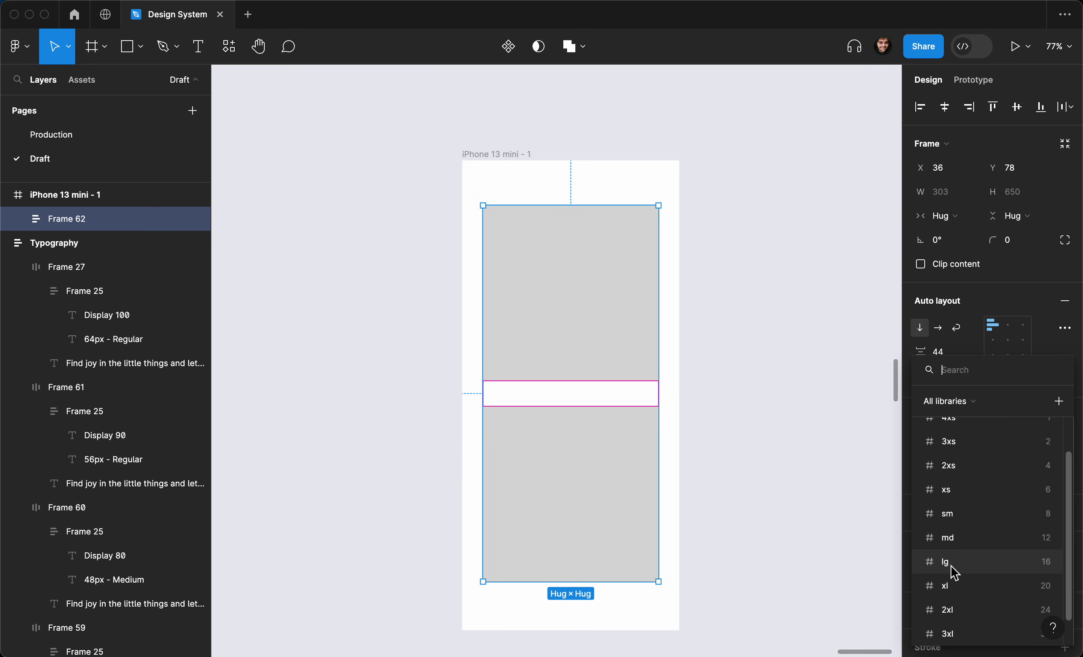
pyautogui.click(974, 567)
pyautogui.click(688, 348)
pyautogui.click(655, 352)
pyautogui.click(819, 345)
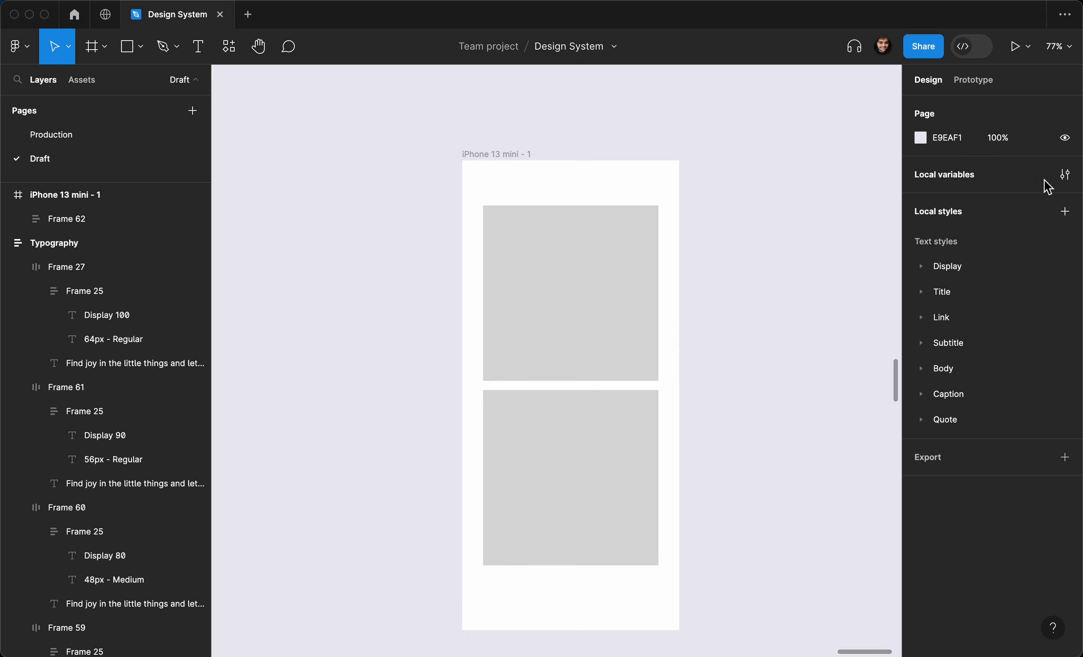
pyautogui.click(1065, 174)
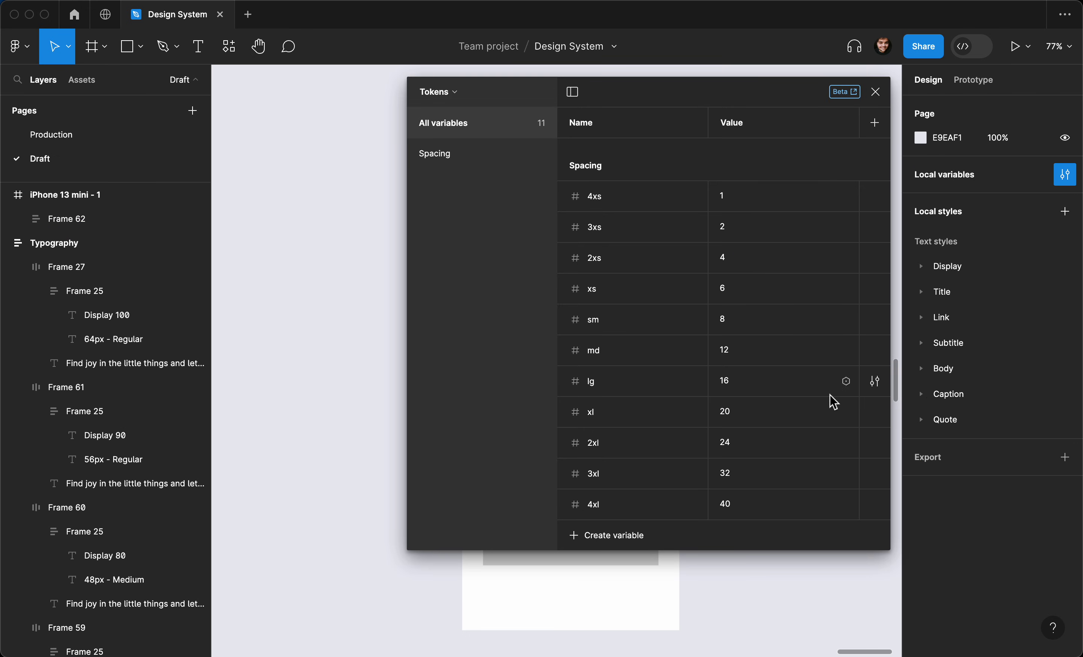
pyautogui.hscroll(5, 251, 276)
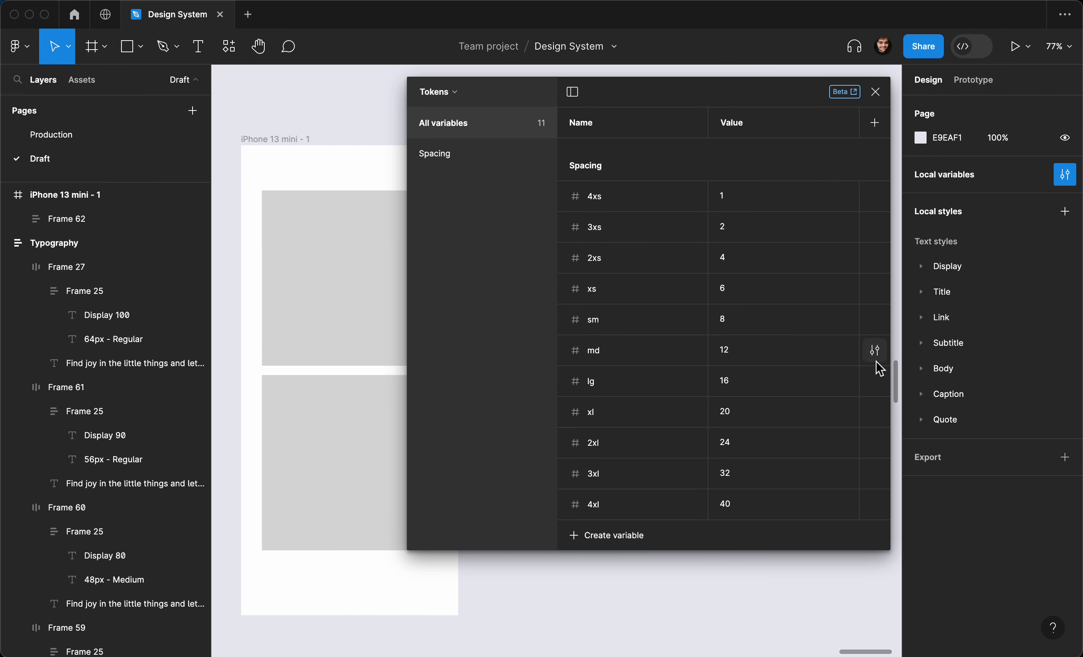
pyautogui.click(770, 379)
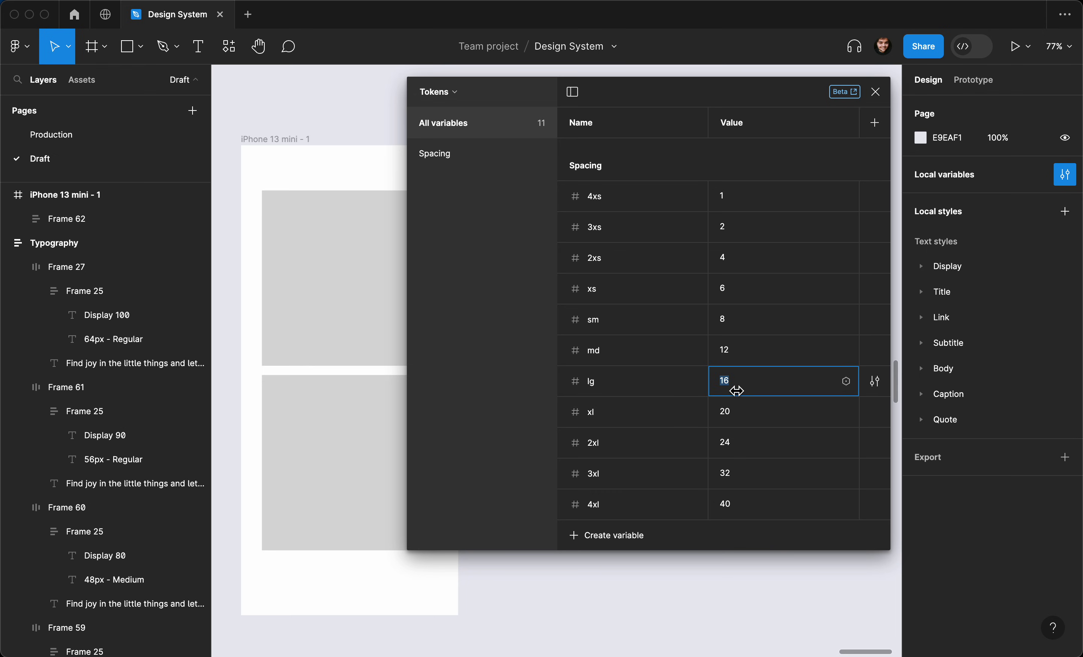
pyautogui.write('22')
pyautogui.press('Return')
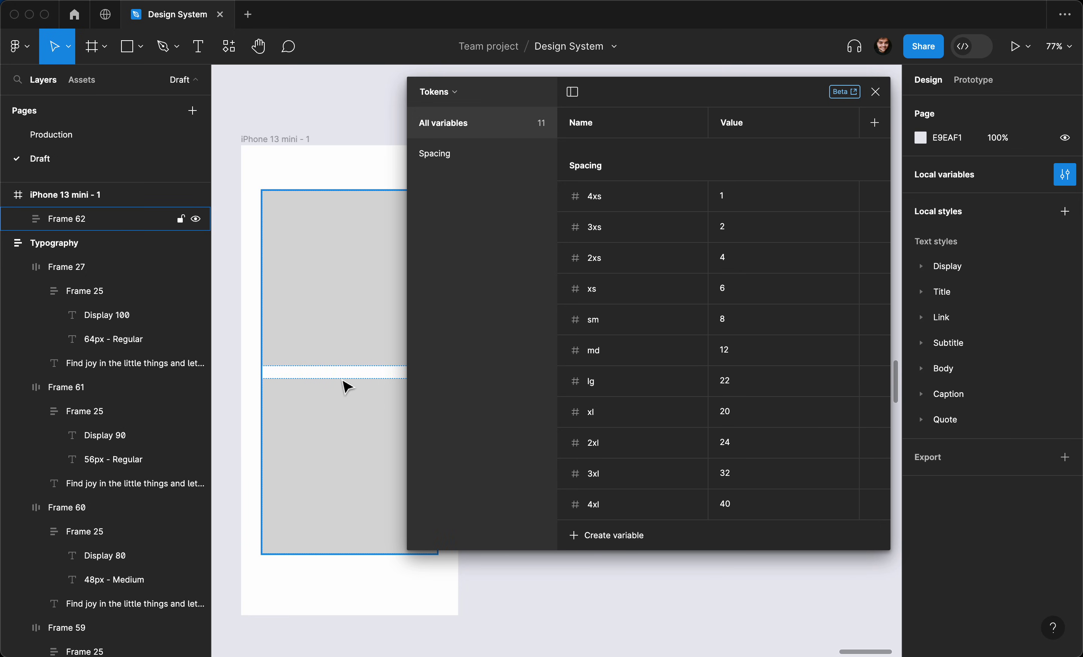
pyautogui.press('super+z')
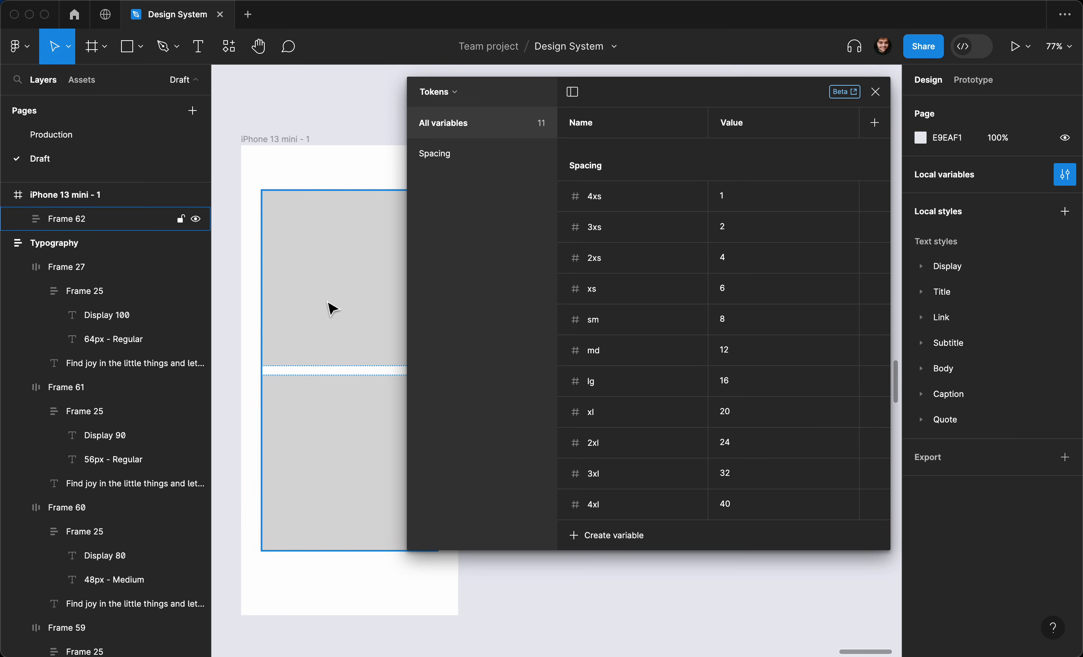
pyautogui.click(875, 92)
pyautogui.hscroll(-3, 587, 234)
# Select the 'iPhone 13 mini - 1' frame and delete it along with its two squares
pyautogui.scroll(-2, 422, 128)
pyautogui.click(398, 137)
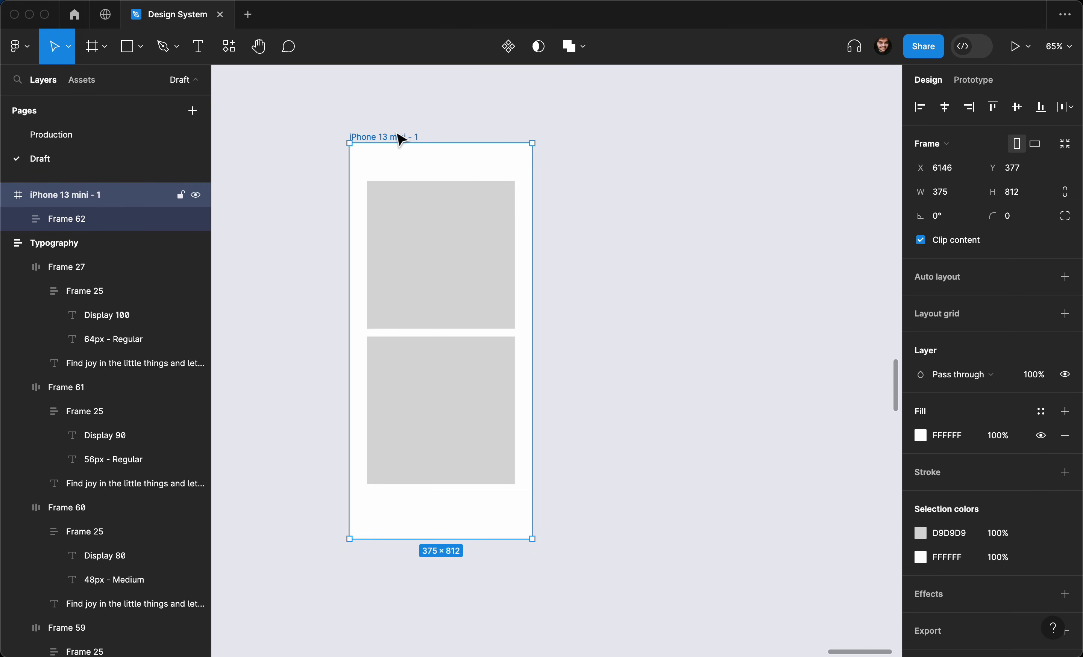
pyautogui.press('Delete')
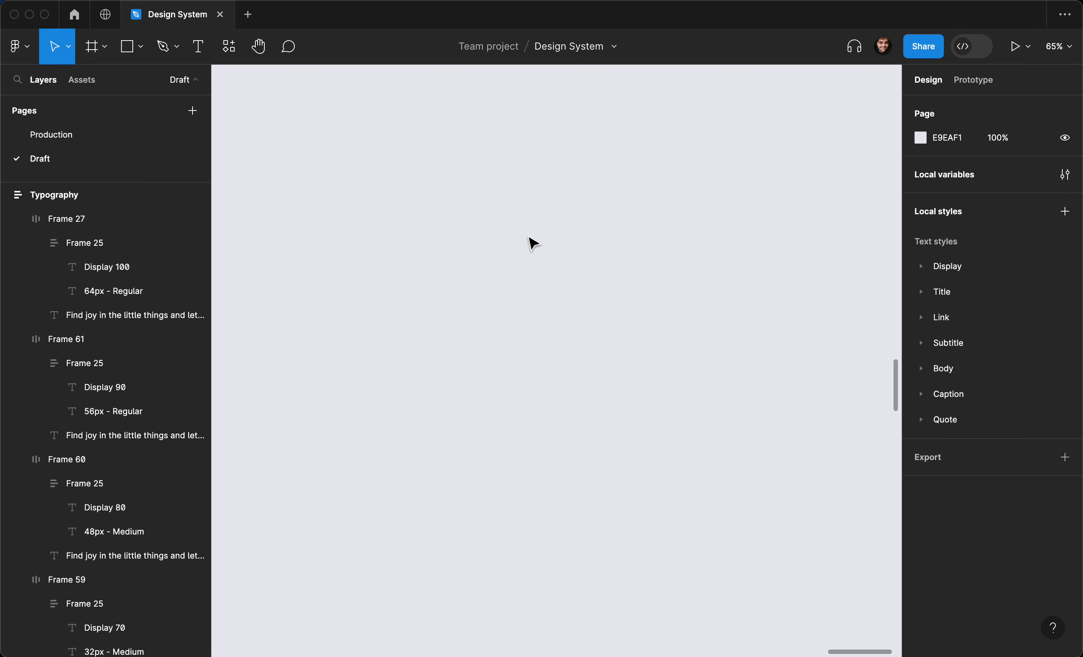
# Reopen local variables on the Tokens collection to view Spacing tokens 4xs 1 through 4xl 40
pyautogui.click(1065, 174)
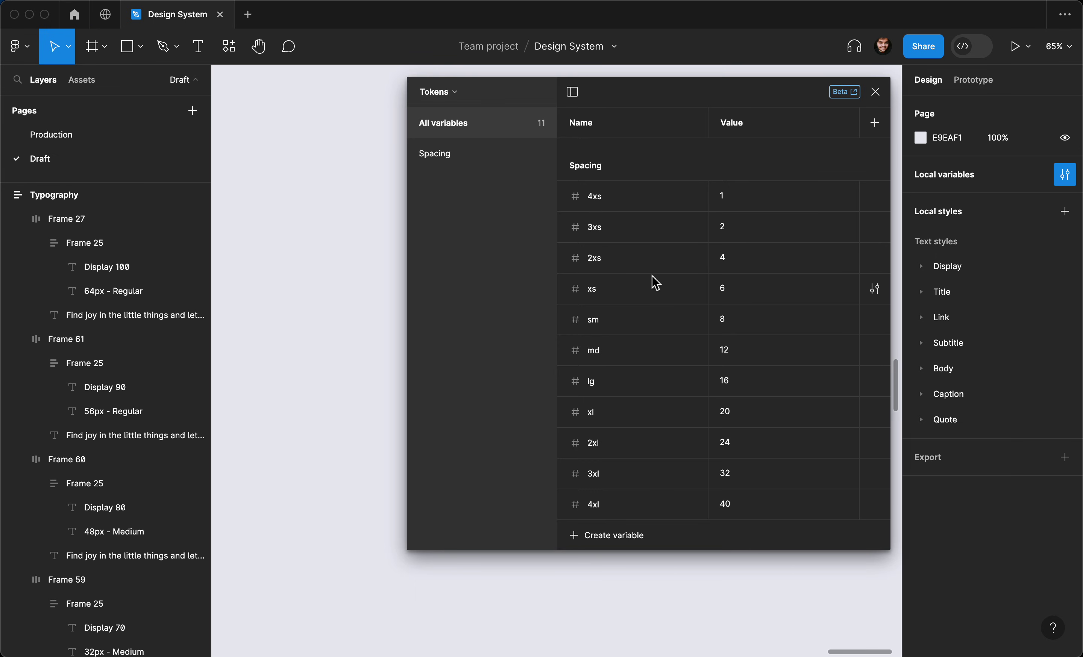